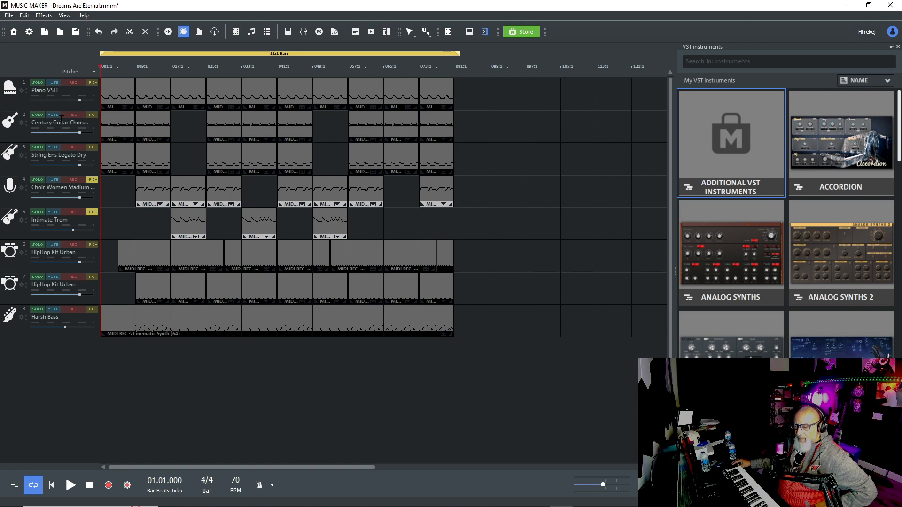
Open the Piano VSTi track's Concert Grand LE instrument, preview its Piano Default preset, and close the instrument
click(22, 91)
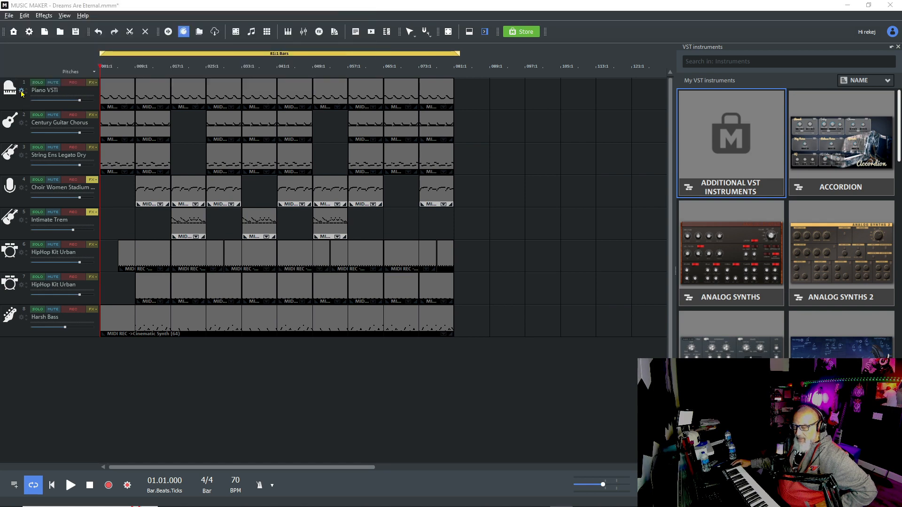
drag(194, 84, 327, 81)
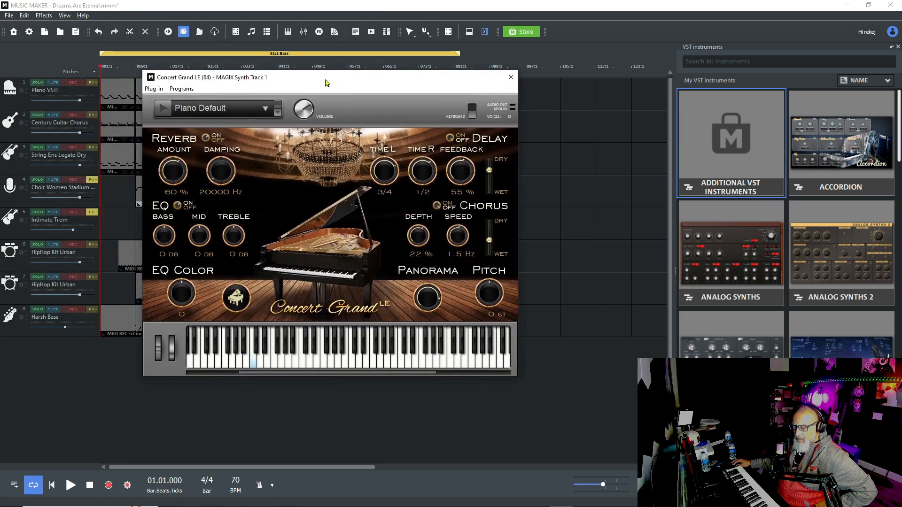
click(162, 113)
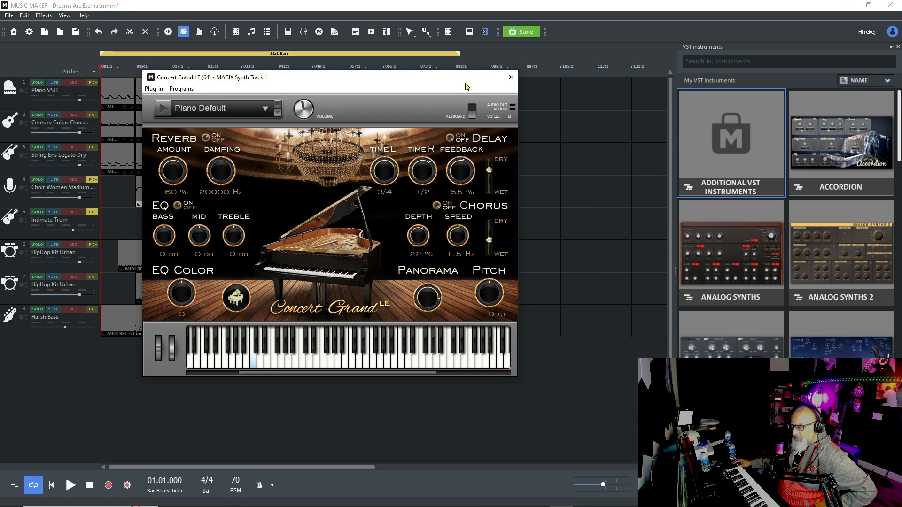
click(511, 78)
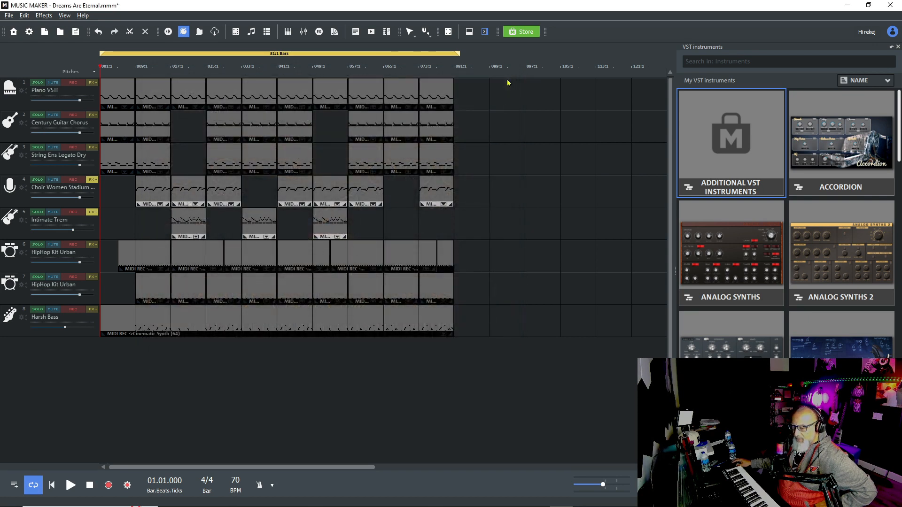
Solo the Piano VSTi track, play its opening bars, and remove the solo after stopping playback
click(38, 83)
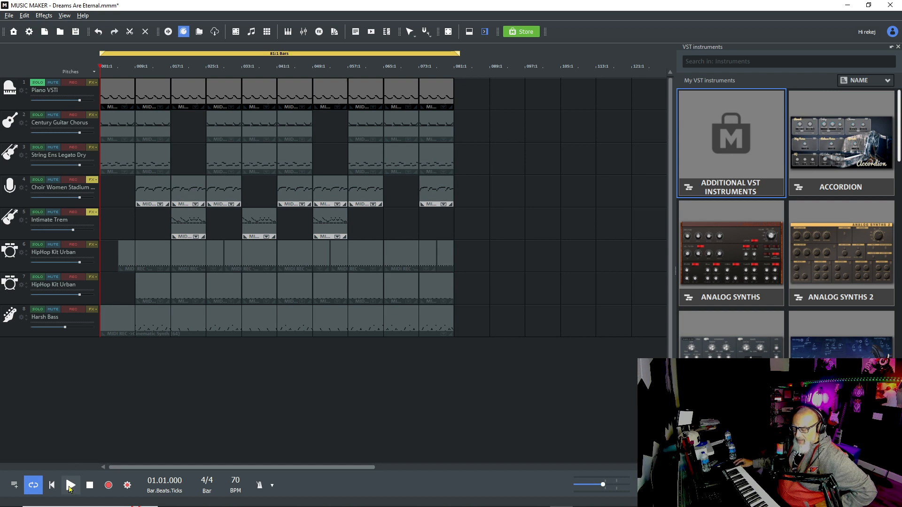
click(70, 486)
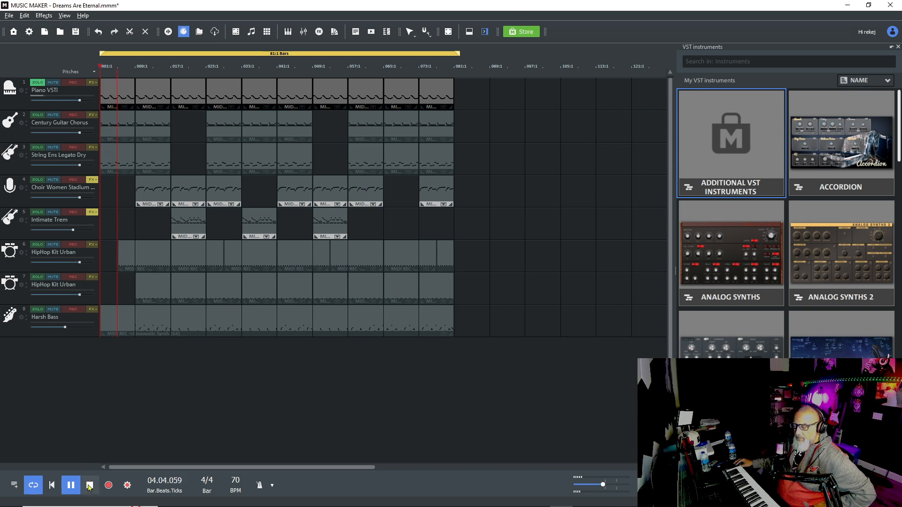
click(89, 486)
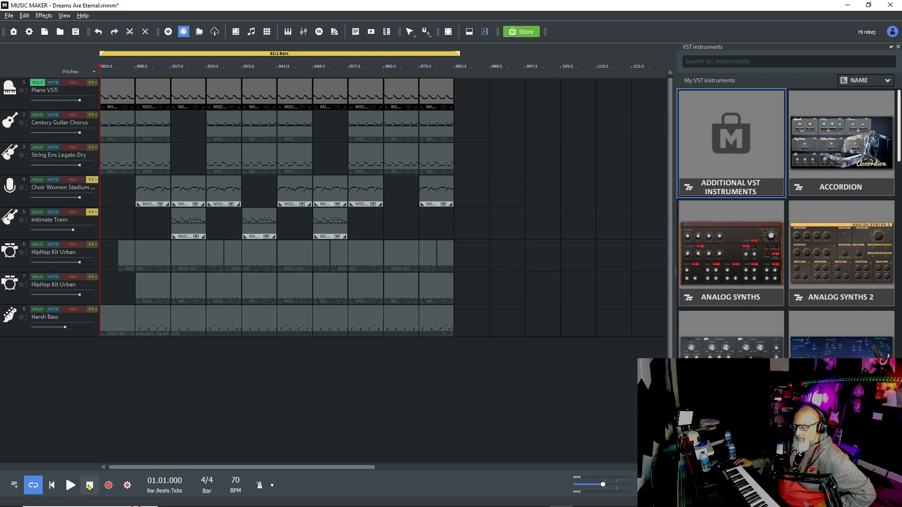
click(36, 83)
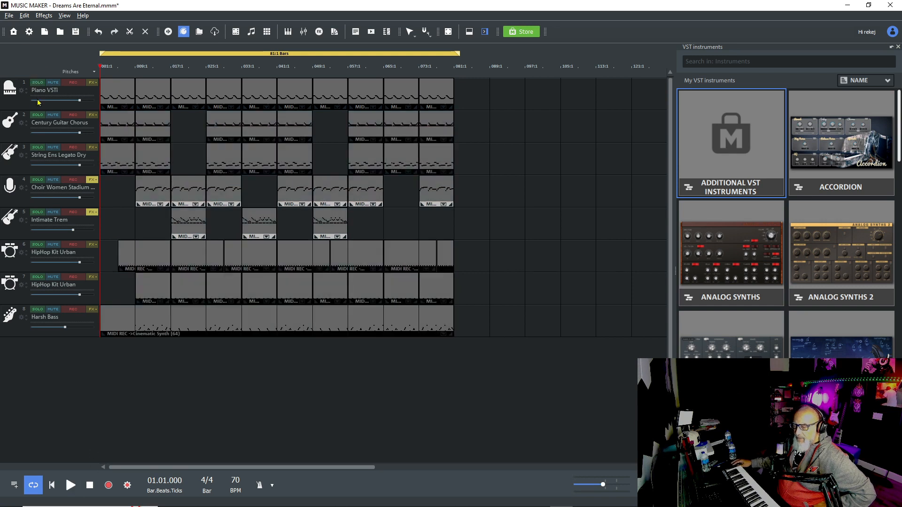
Open the Century Guitar instrument on track 2 and browse its presets, keeping Century Guitar Chorus selected
click(21, 124)
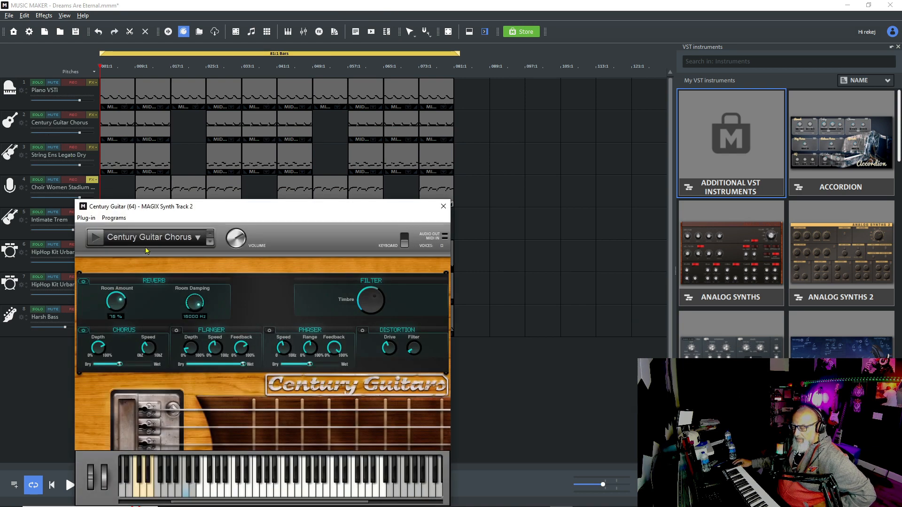
click(210, 244)
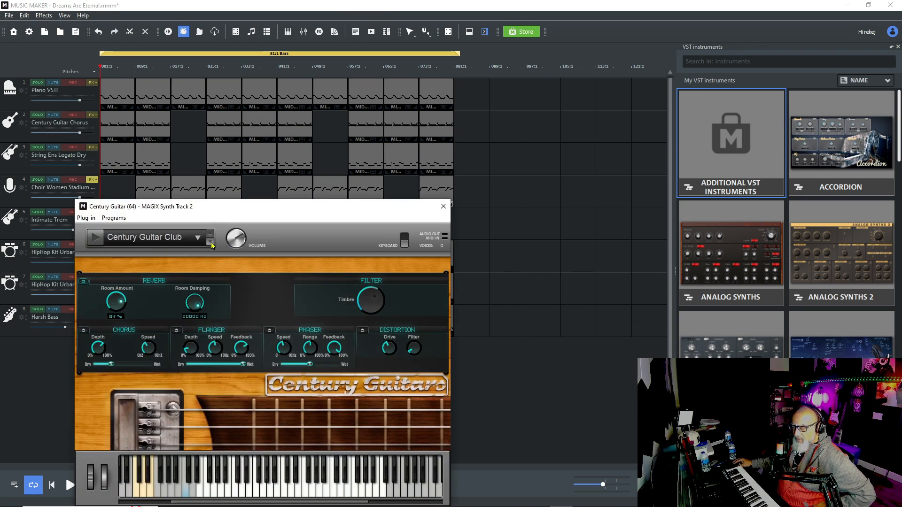
click(211, 236)
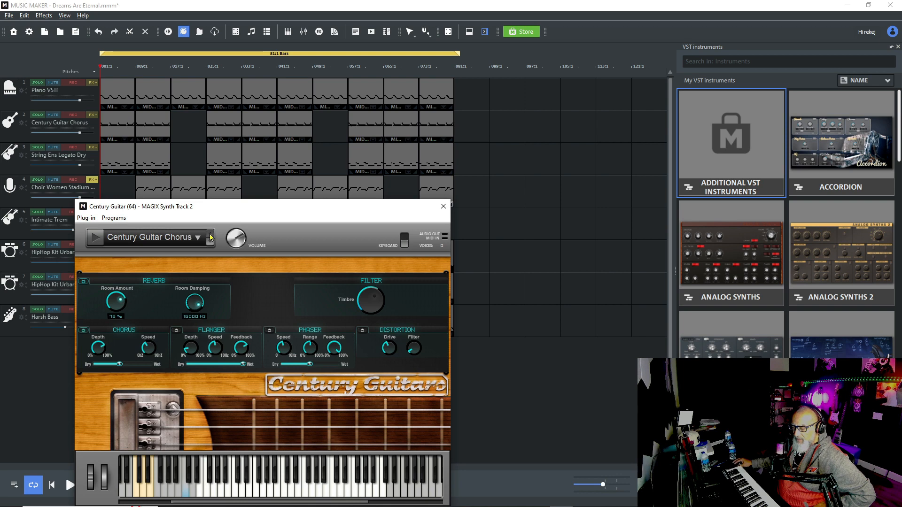
click(182, 240)
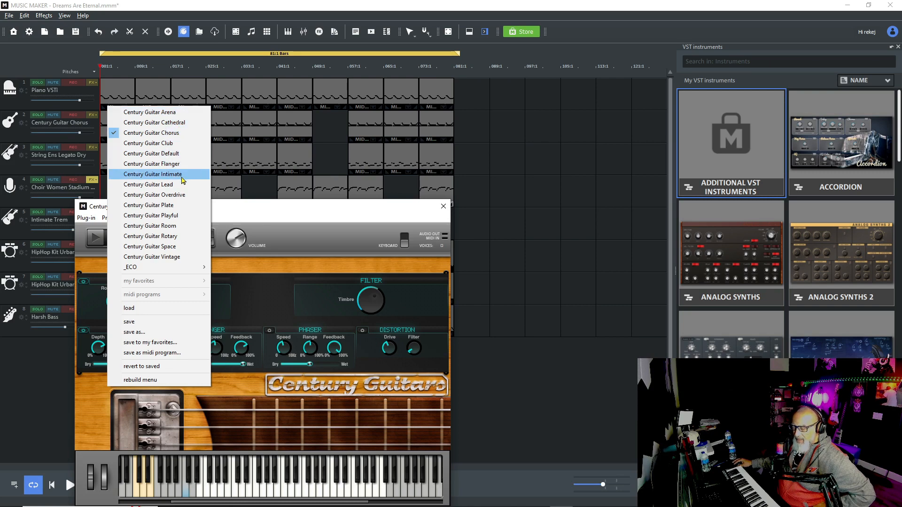
click(306, 210)
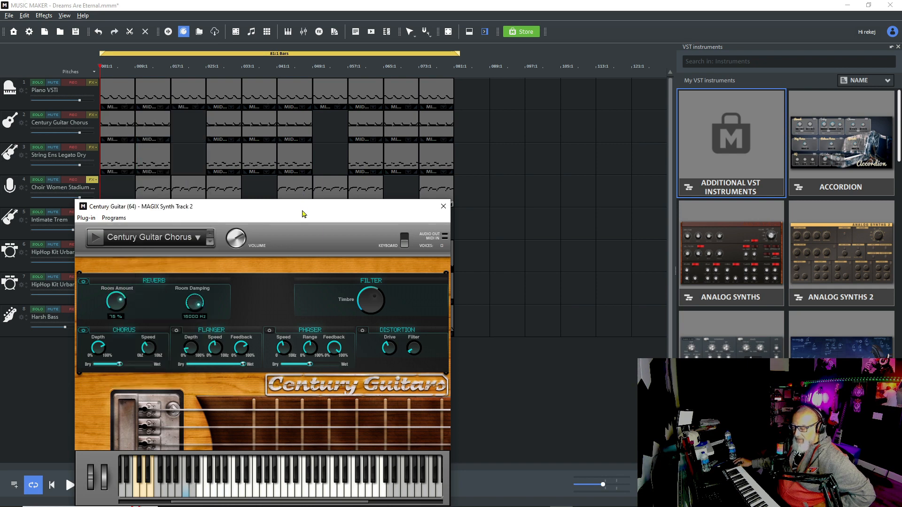
Preview the Century Guitar Chorus preset's sound and close the instrument
click(95, 240)
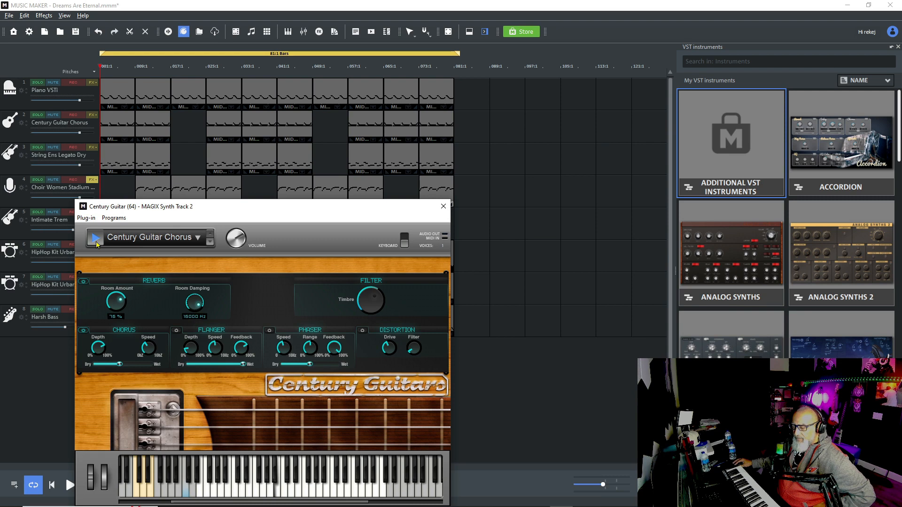
click(96, 242)
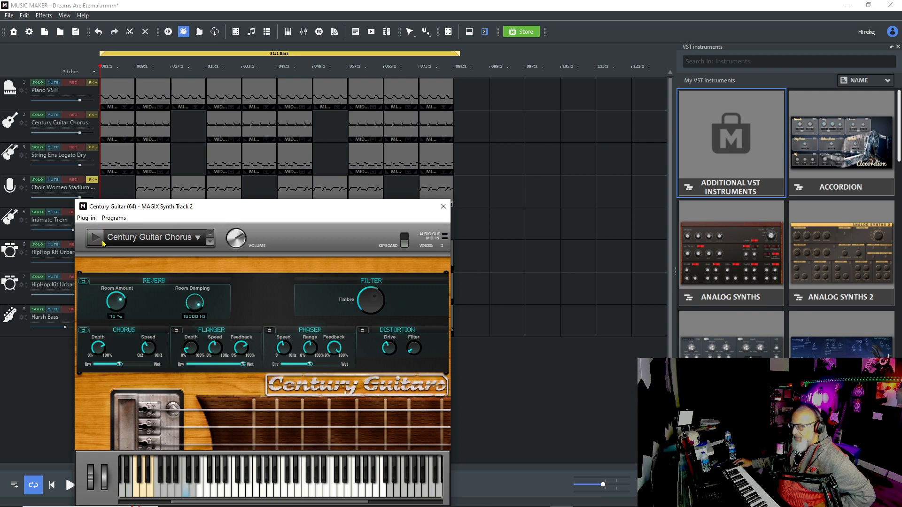
click(442, 206)
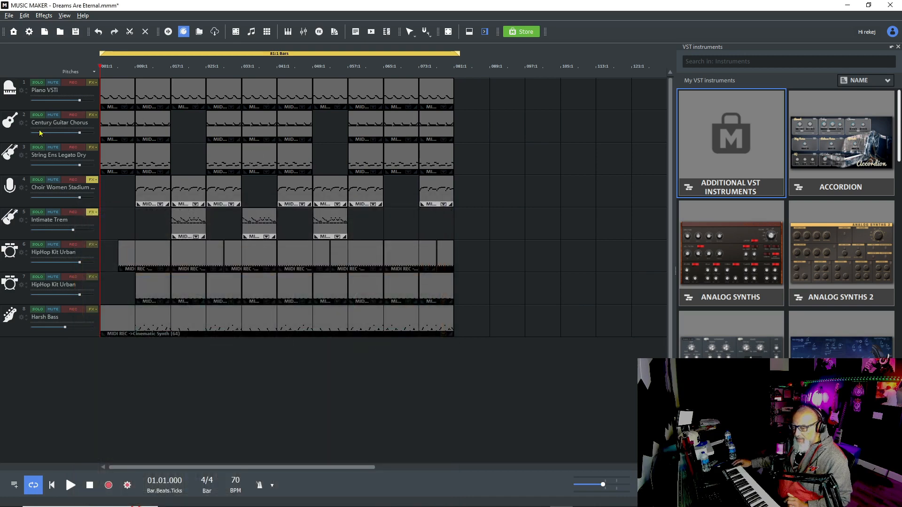
Play the Century Guitar Chorus track on its own from the start, stop playback, and turn its solo off
click(38, 116)
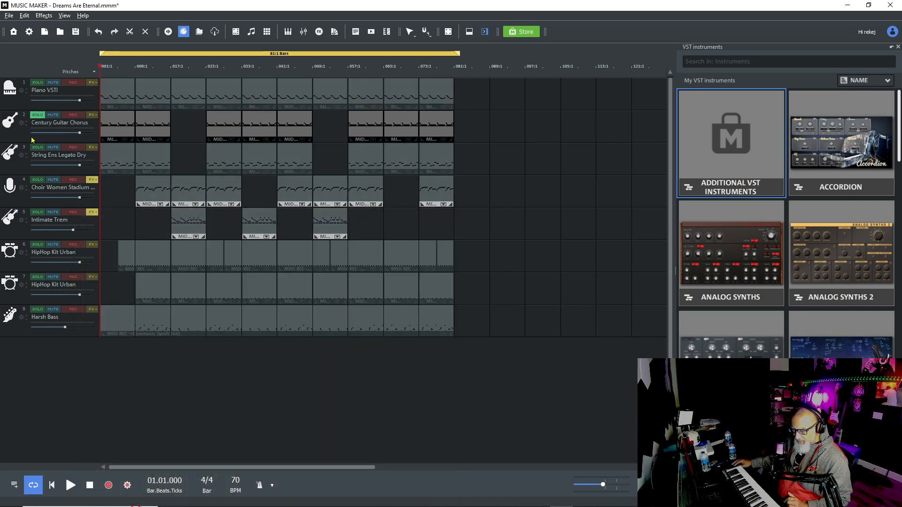
click(74, 484)
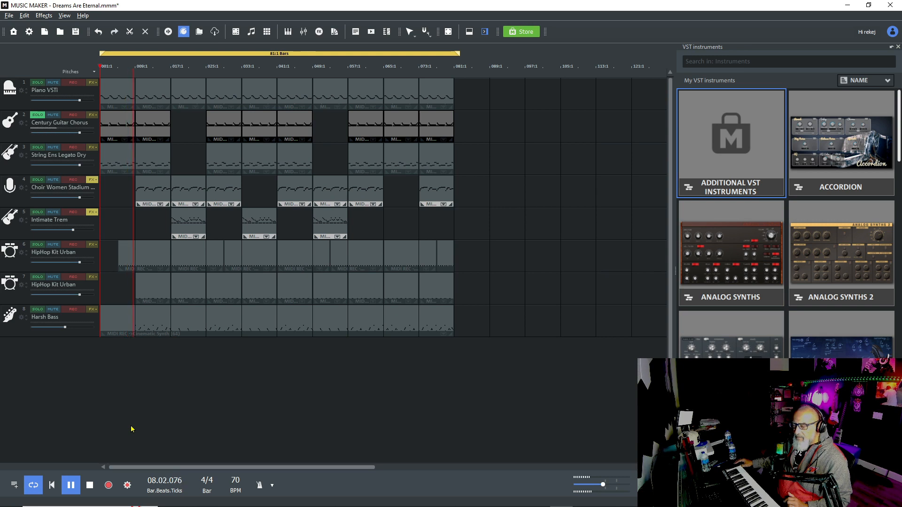
key(space)
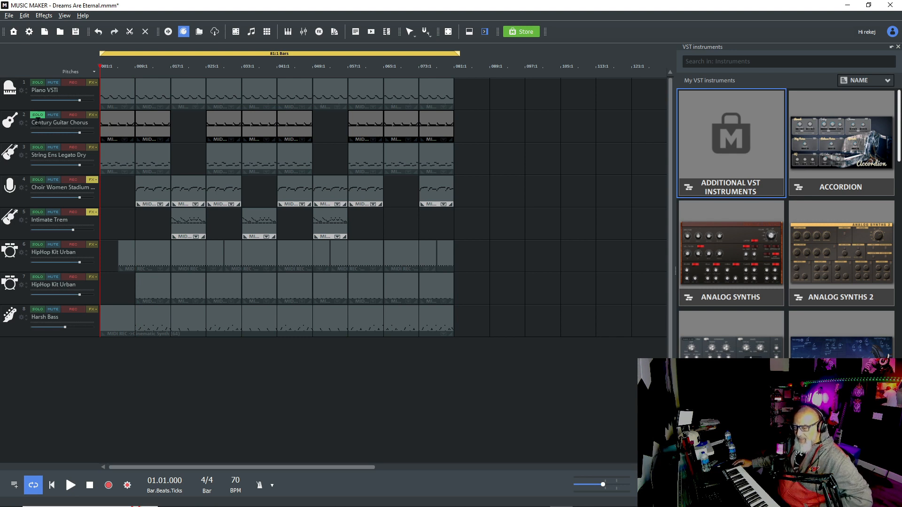
click(39, 116)
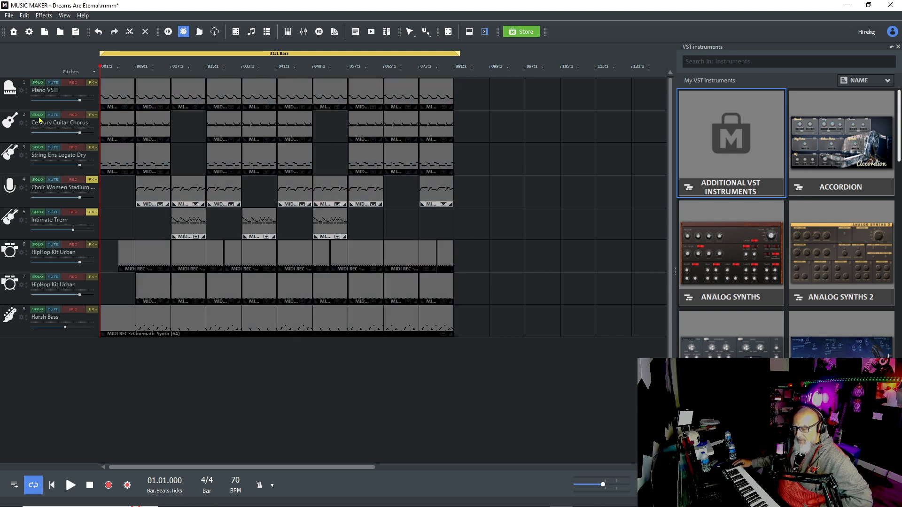
Open the Orchestral Ensemble instrument on track 3, preview the String Ens Legato Dry preset, and close it
click(21, 155)
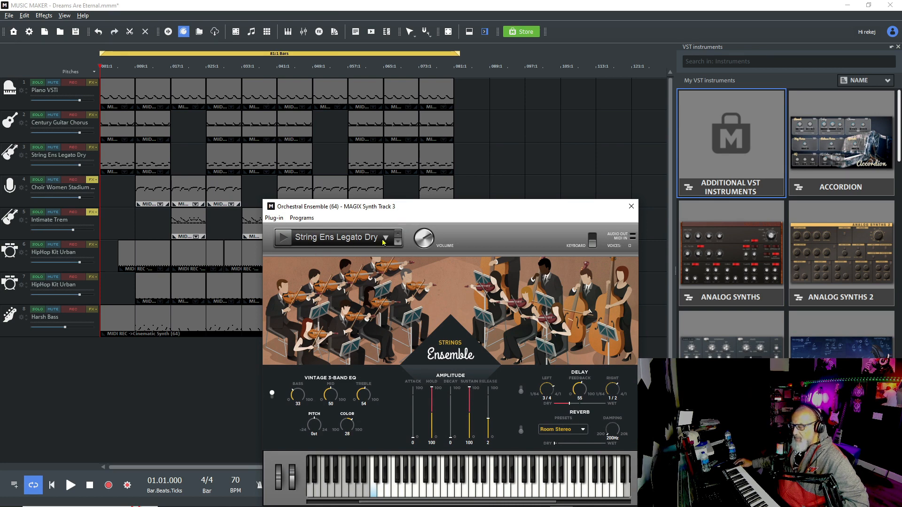
click(283, 239)
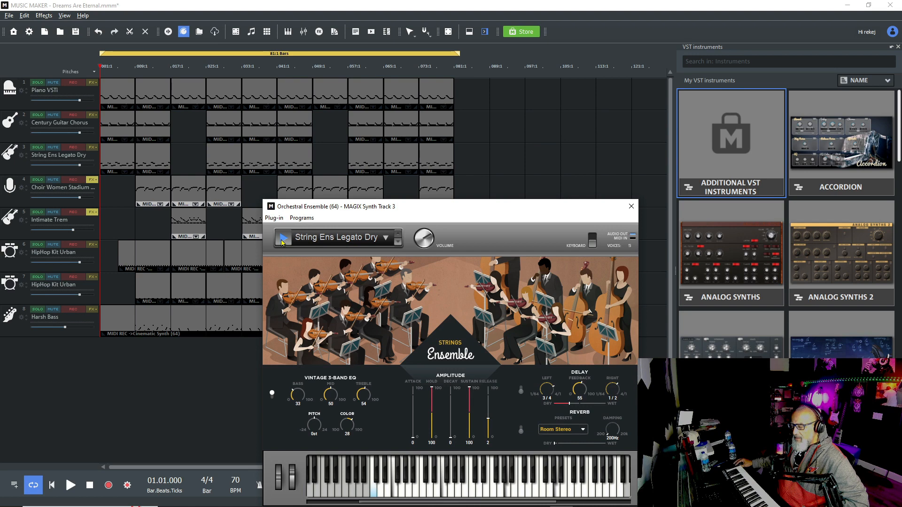
click(283, 239)
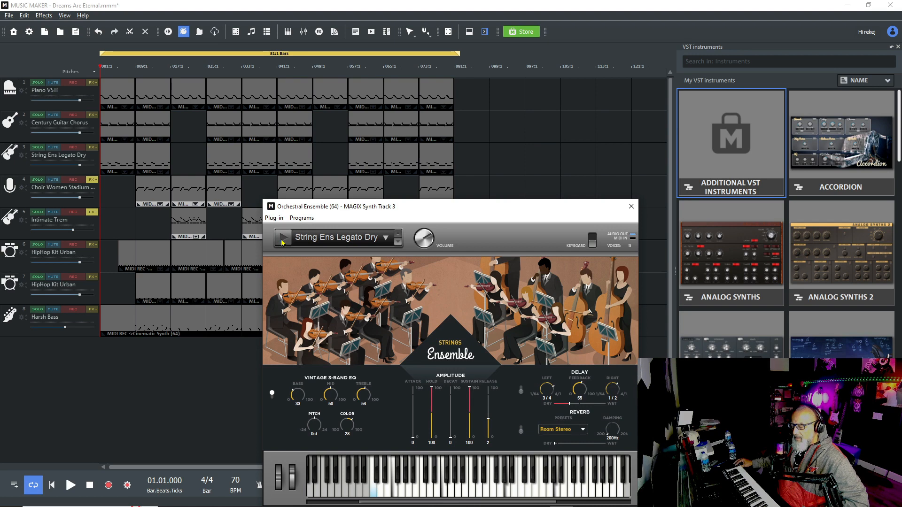
click(631, 210)
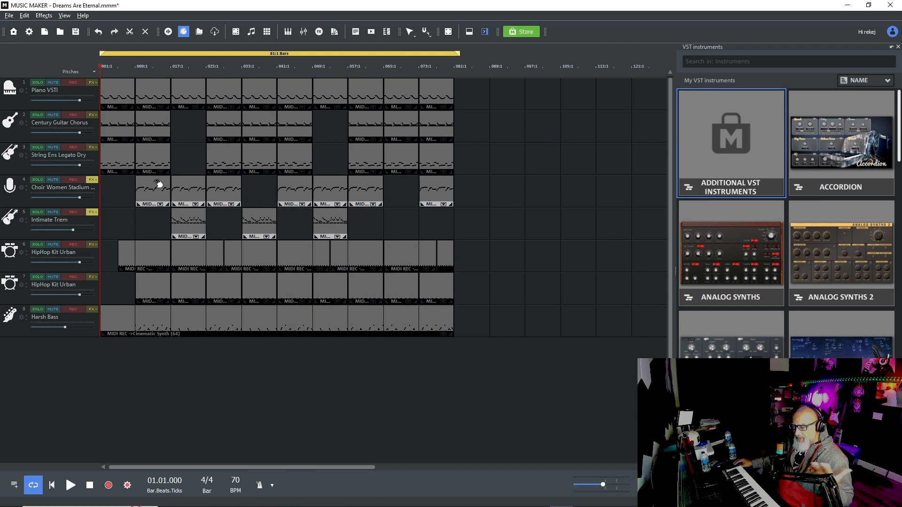
Solo the String Ens Legato Dry track, listen to its opening bars, and unsolo it after stopping playback
click(38, 147)
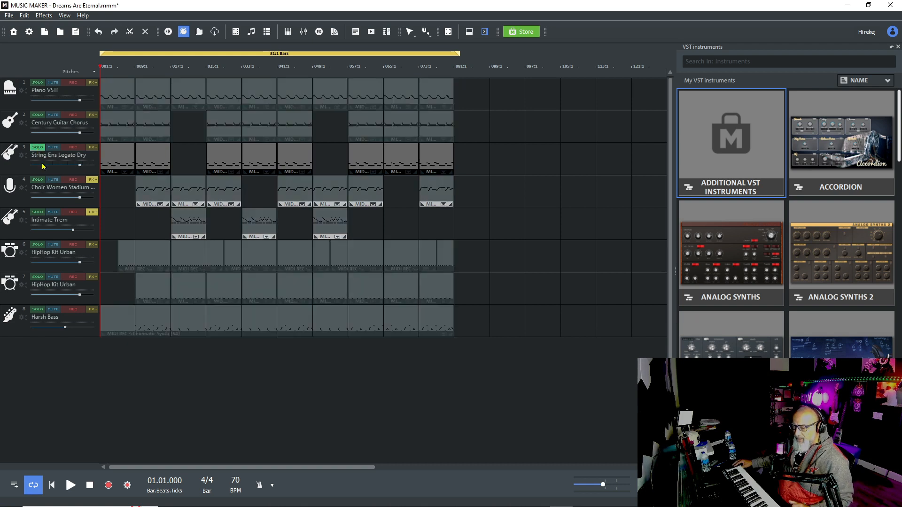
click(71, 486)
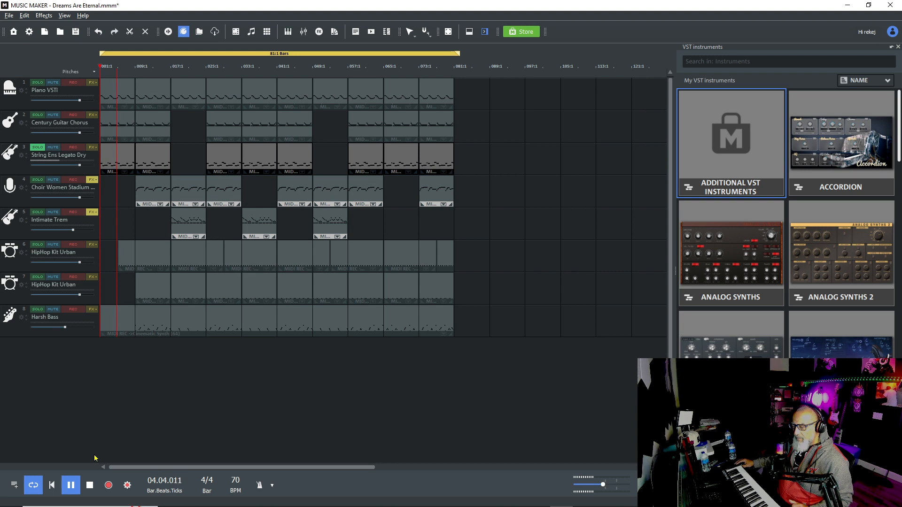
click(90, 486)
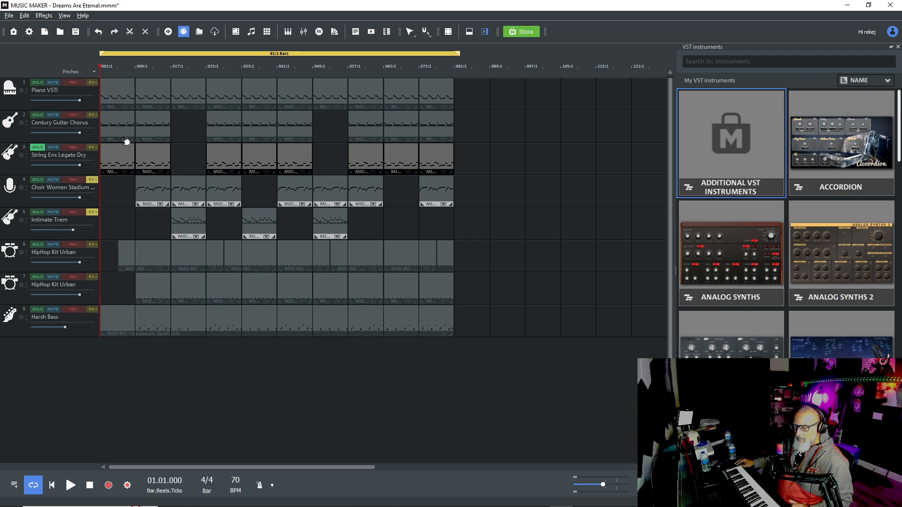
click(40, 148)
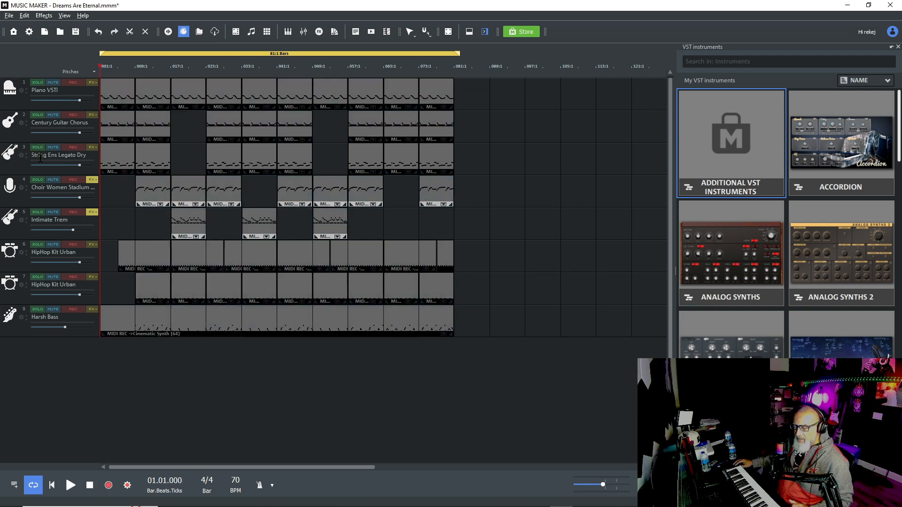
Open the Choir instrument on track 4, look through its preset list, preview the current Choir Women Rotary preset, and close it
click(21, 188)
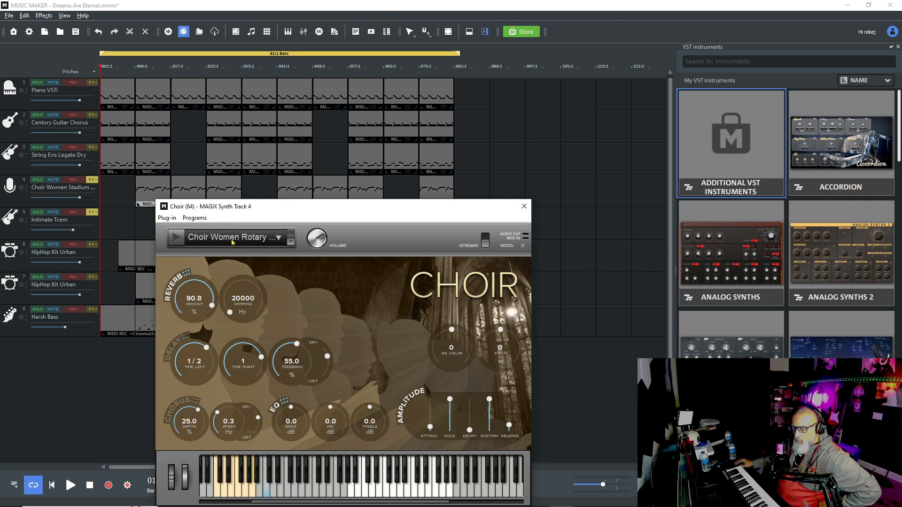
click(248, 240)
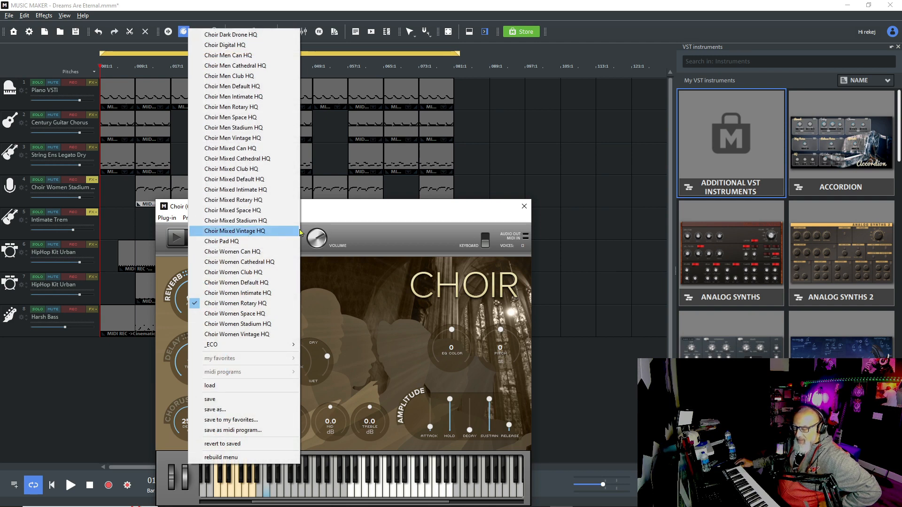
click(325, 219)
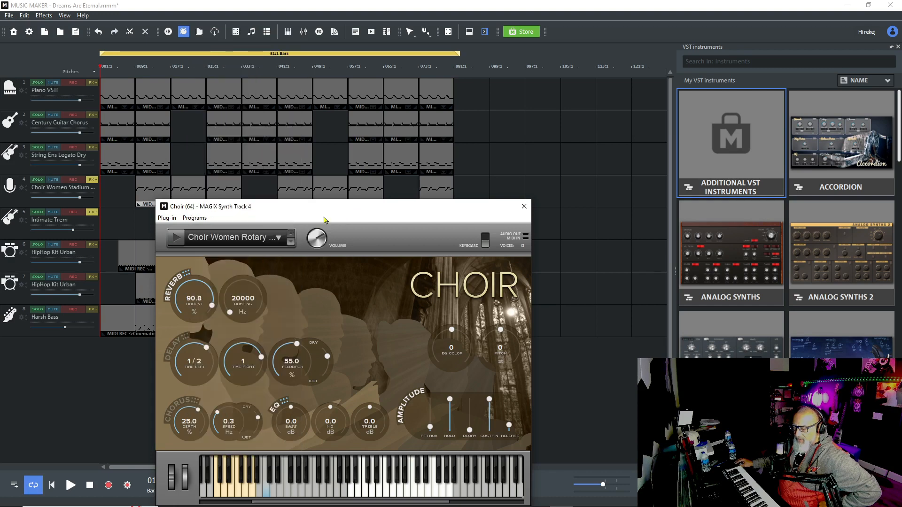
click(175, 239)
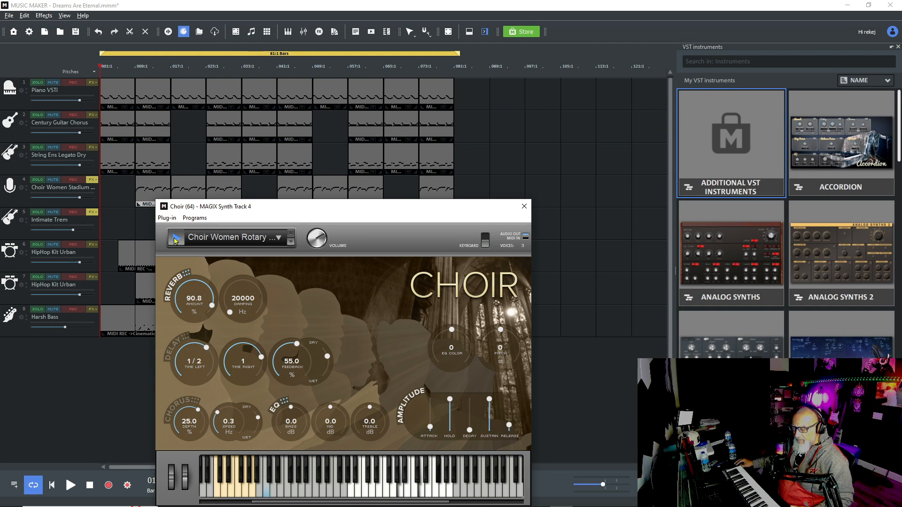
click(524, 207)
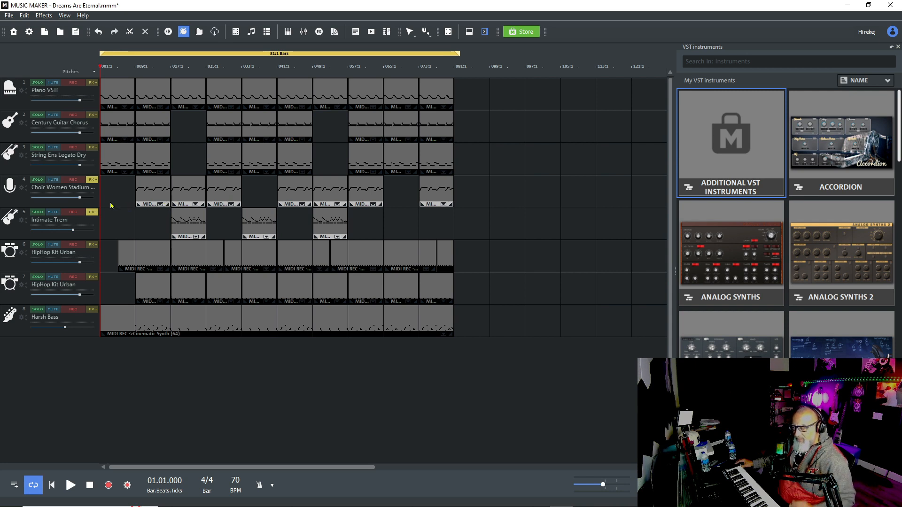
Solo the Choir Women Stadium track, play it from bar 9, and unsolo it after stopping playback
click(38, 180)
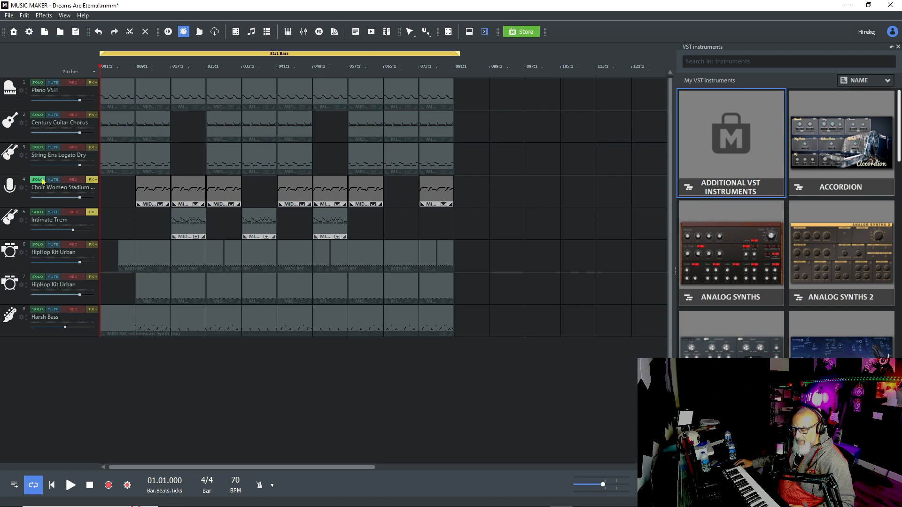
click(135, 67)
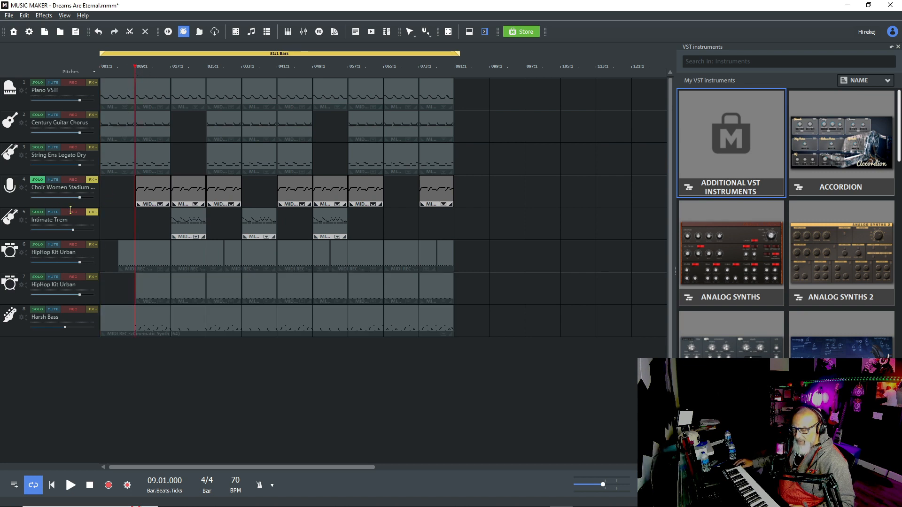
click(71, 485)
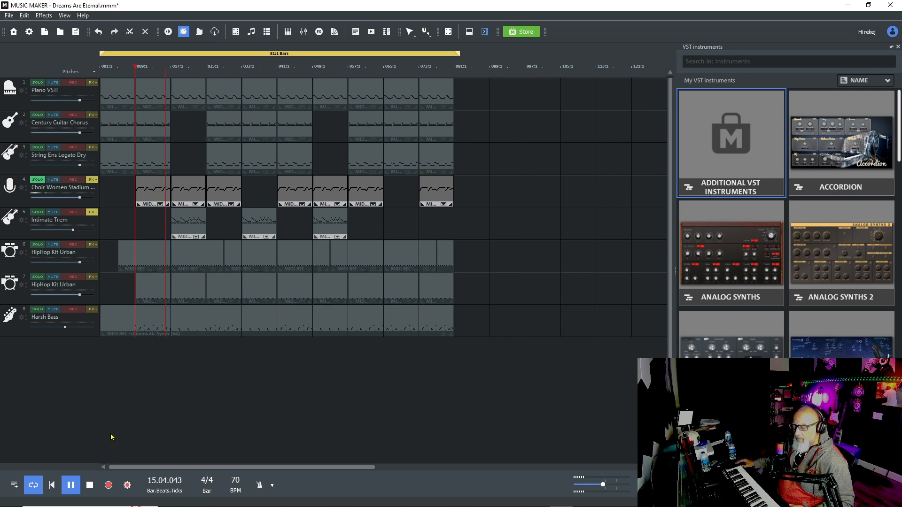
click(90, 486)
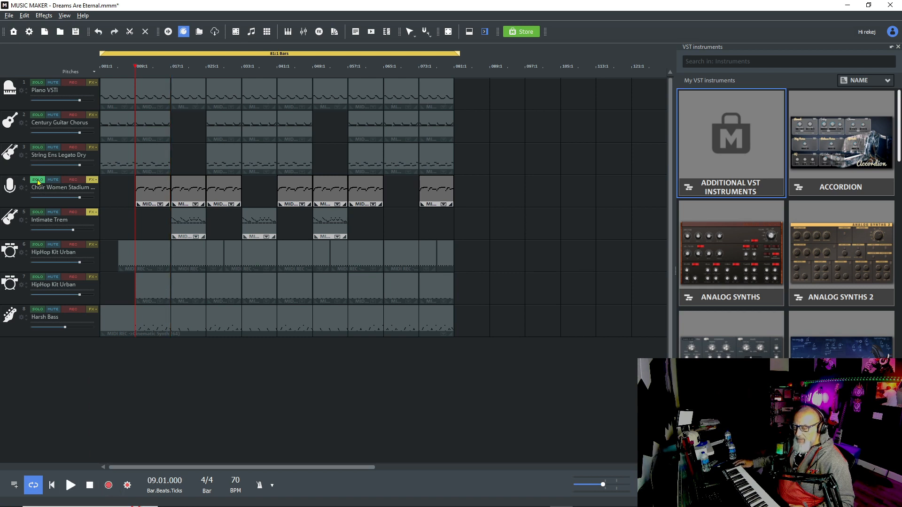
click(37, 180)
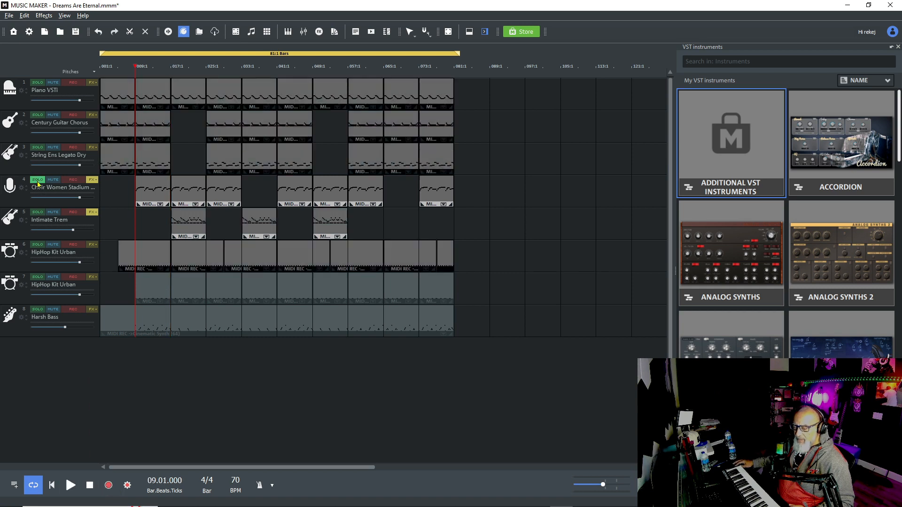
Open the String Ensemble instrument on track 5, look through its Tremolo presets, preview the current Intimate Trem preset, and close it
click(20, 222)
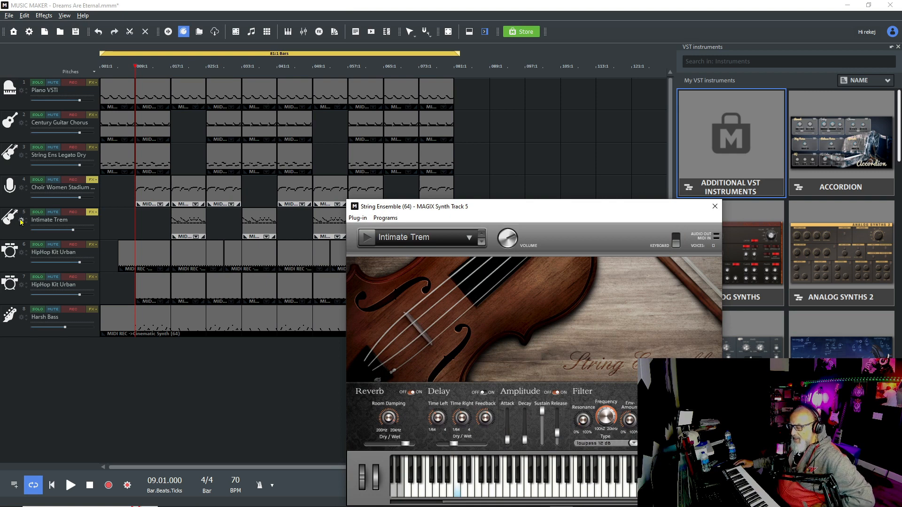
click(407, 240)
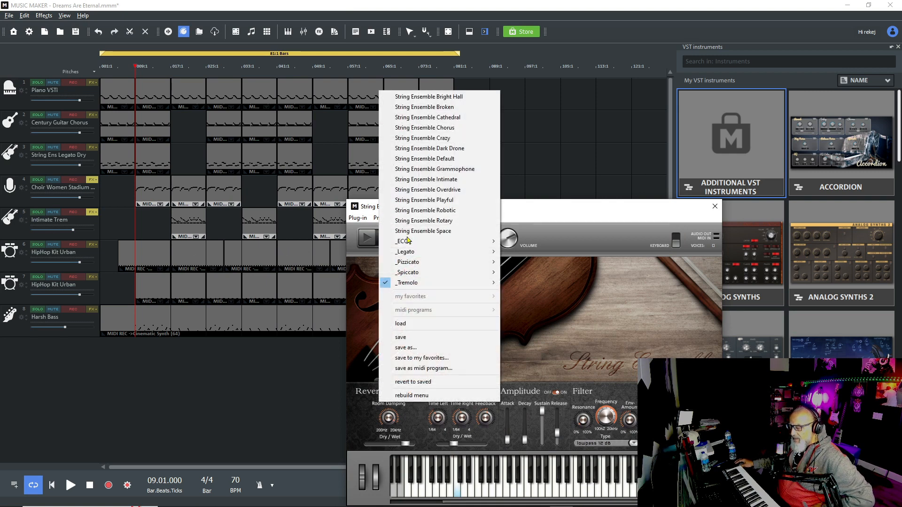
mouse_move(452, 285)
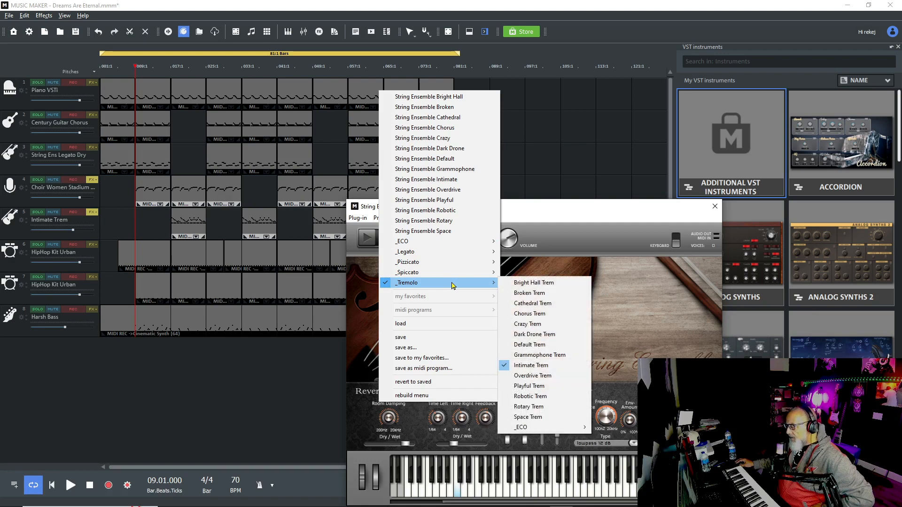
click(608, 162)
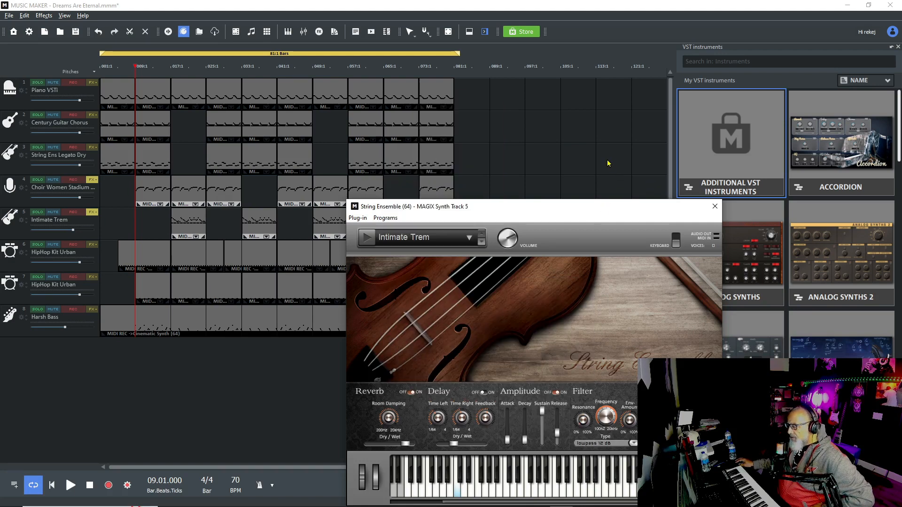
click(371, 239)
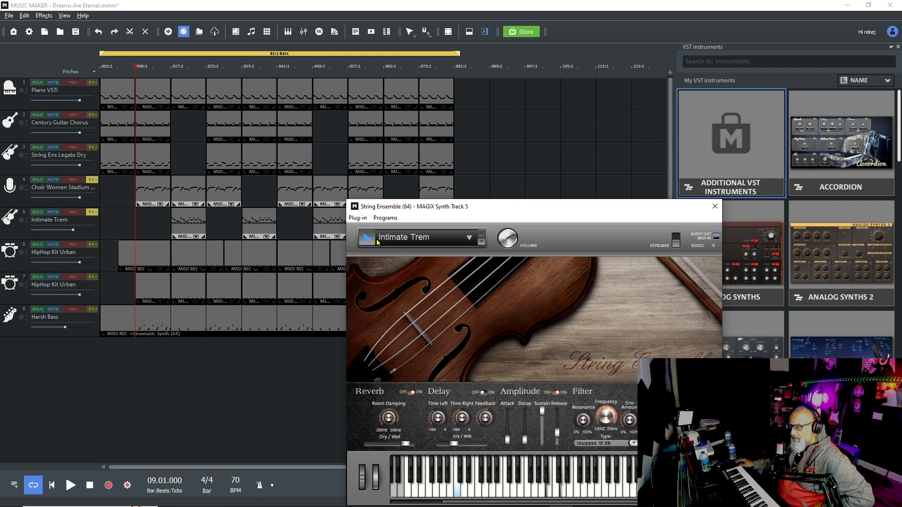
click(368, 241)
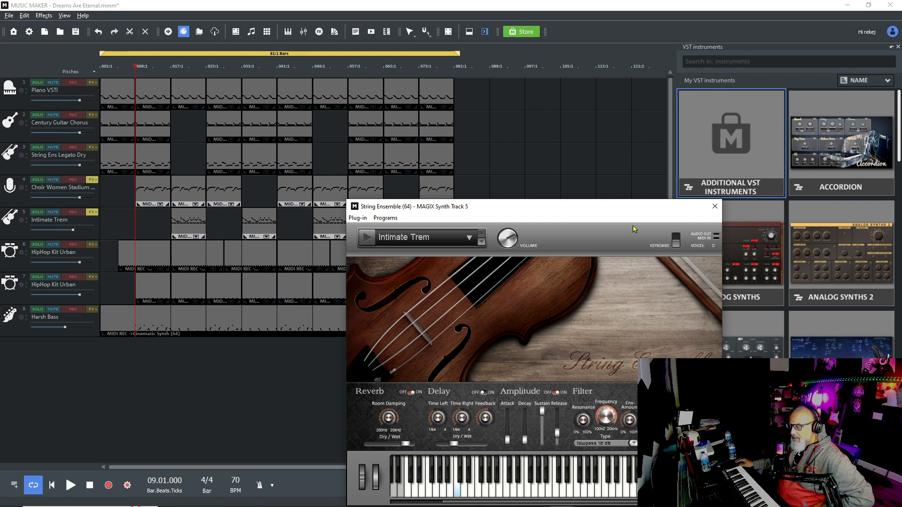
click(714, 206)
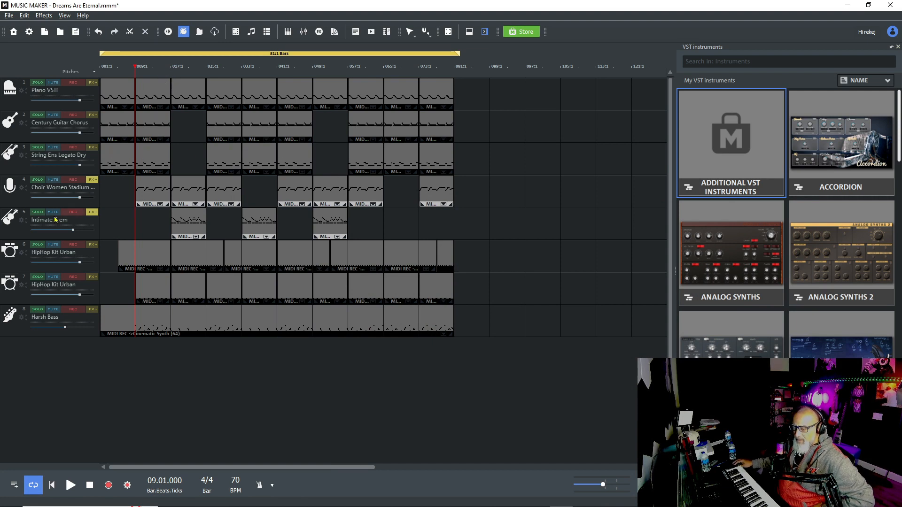
Audition the Intimate Trem track in solo from bar 17, stop playback, and turn its solo off
click(37, 212)
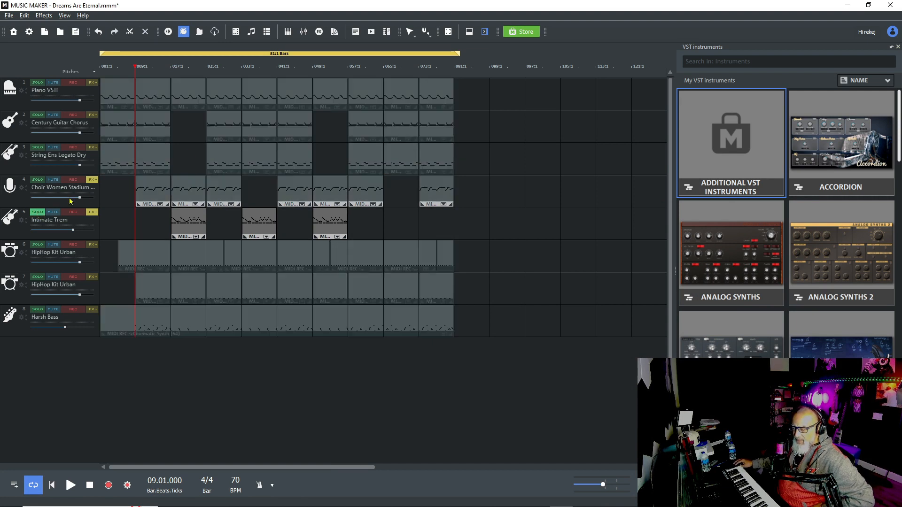
click(171, 68)
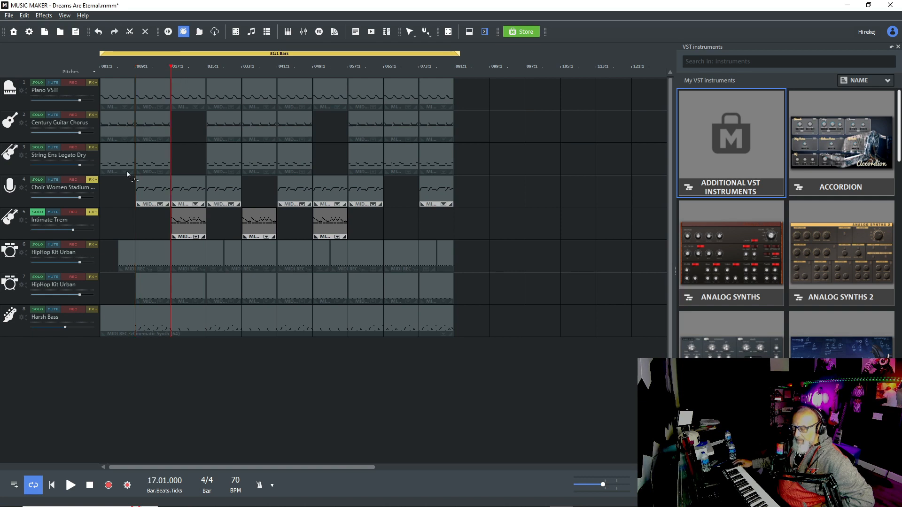
click(75, 488)
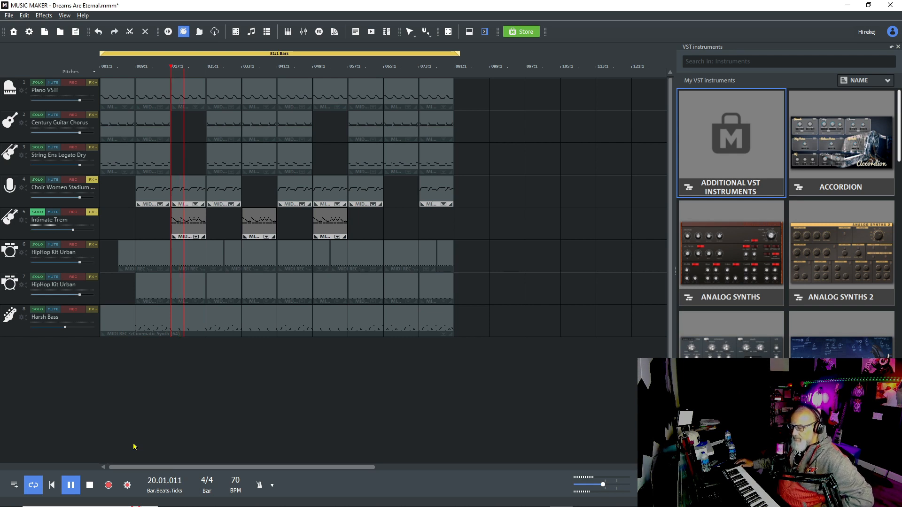
click(88, 486)
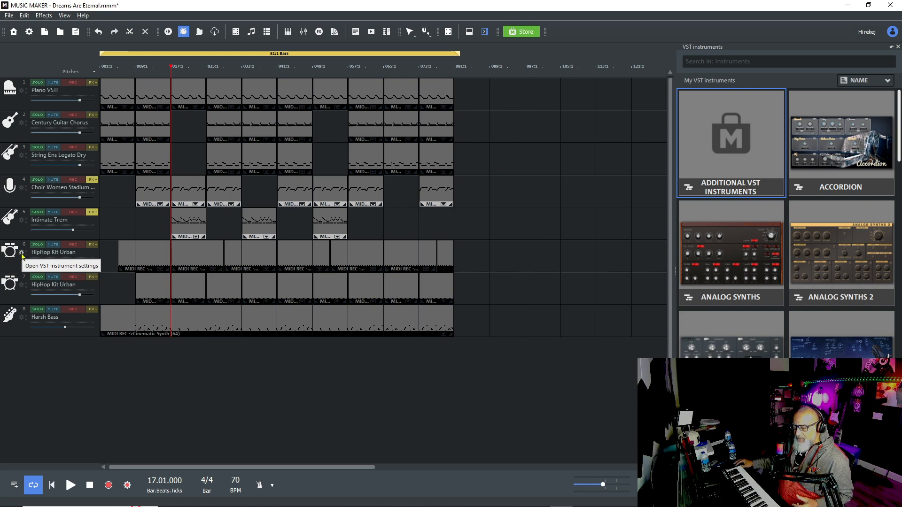
Open the Urban Drums instrument on track 6, preview the HipHop Kit Urban preset, and close it
click(22, 253)
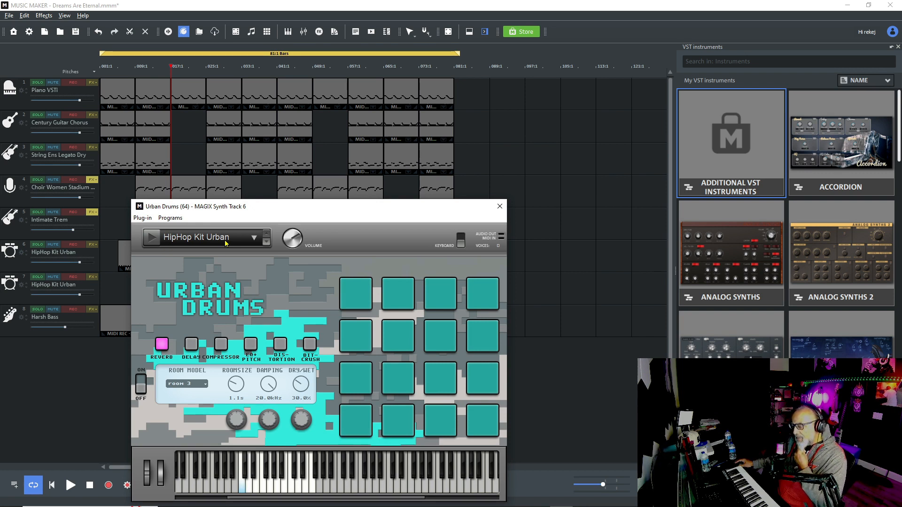
click(152, 240)
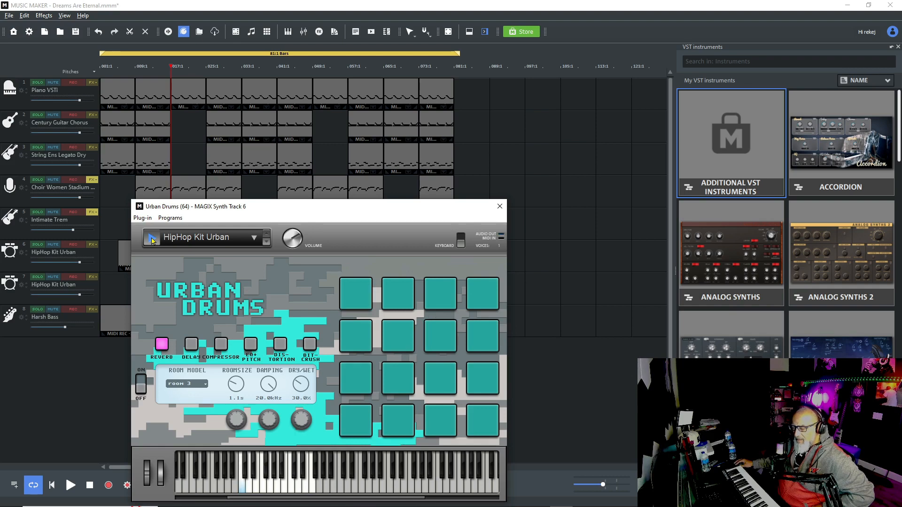
click(496, 209)
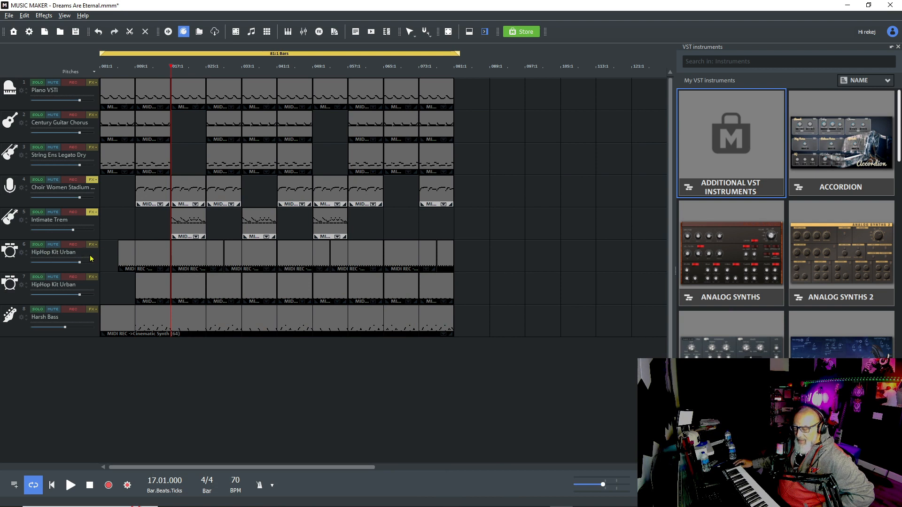
Solo the HipHop Kit Urban track on track 6, play it from bar 5, and stop playback
click(134, 67)
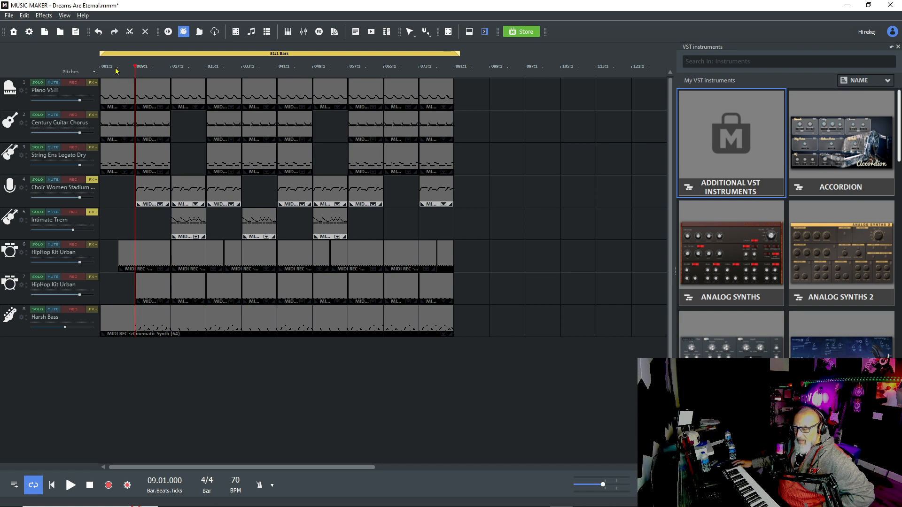
click(117, 67)
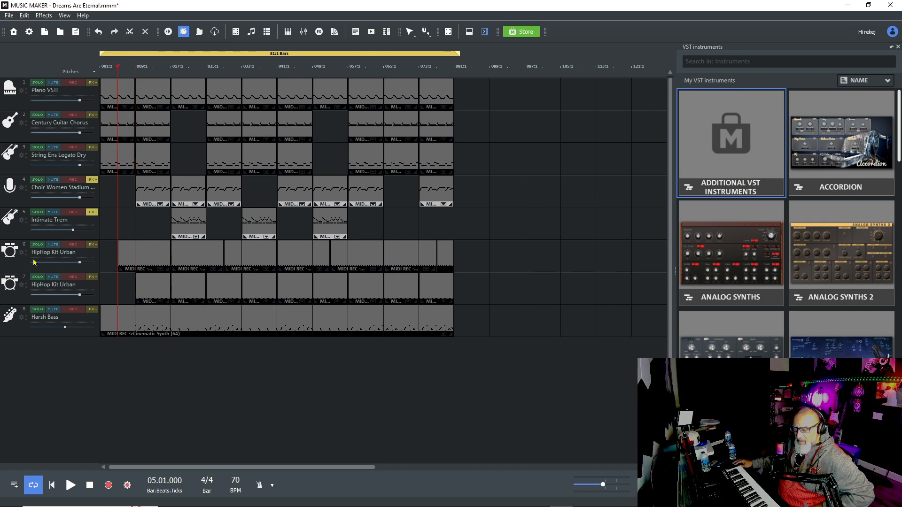
click(37, 244)
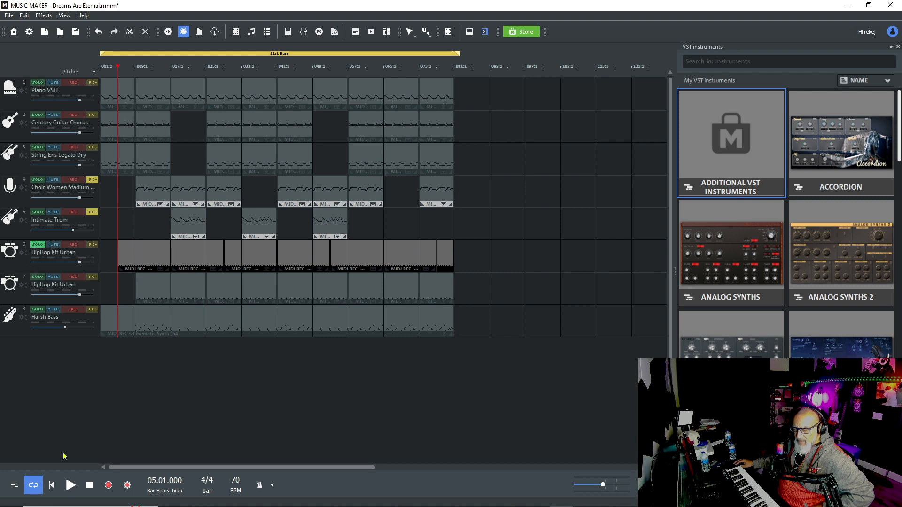
click(72, 486)
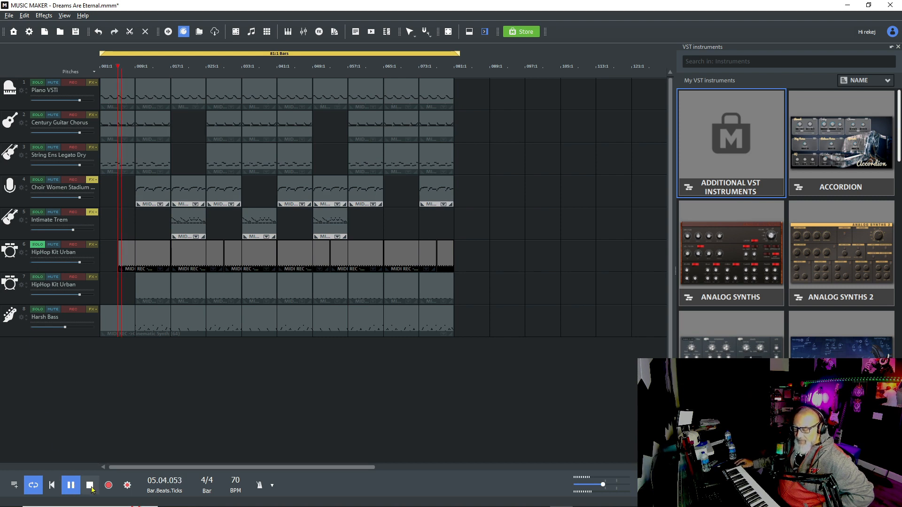
click(92, 490)
Rename track 6 as HipHop Kit Urban Clap and turn off its solo
double_click(80, 251)
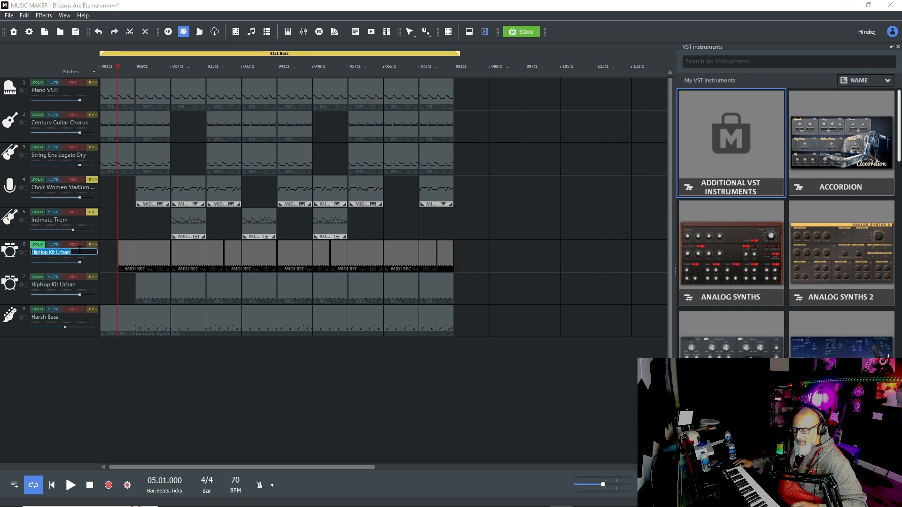
click(80, 251)
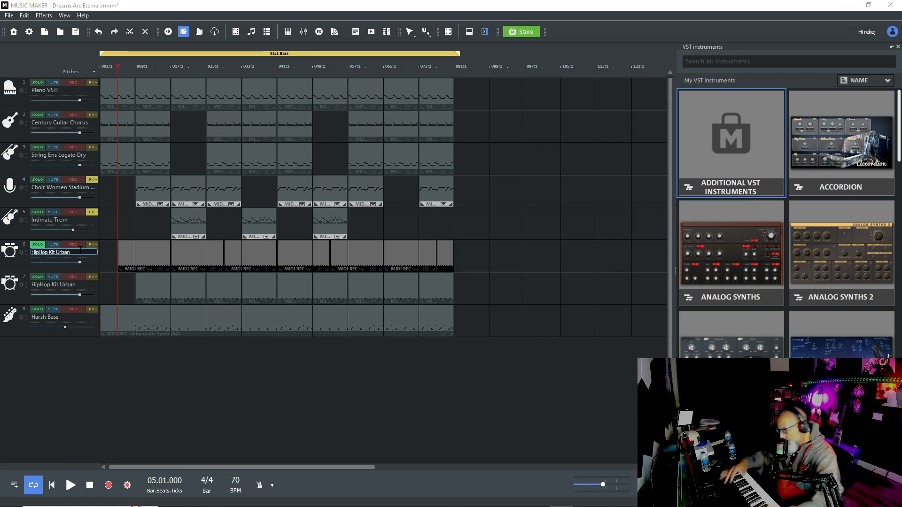
text(C)
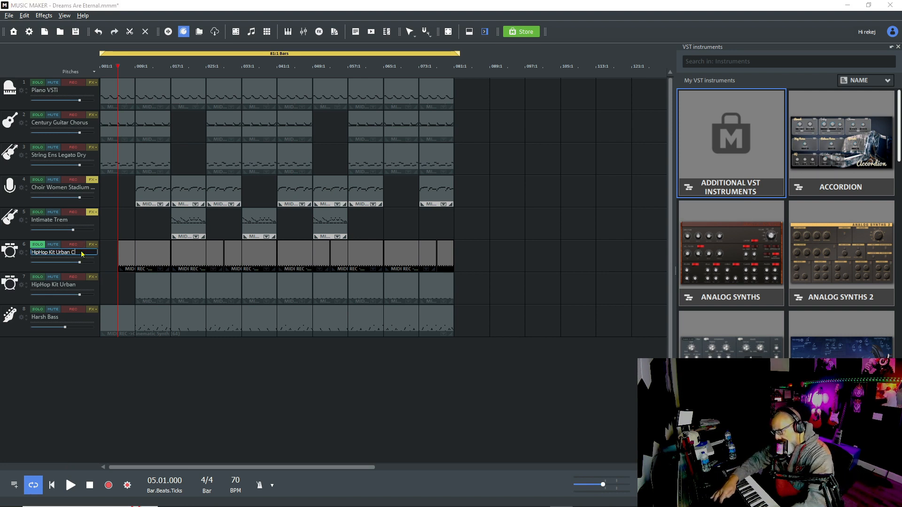
text(lap)
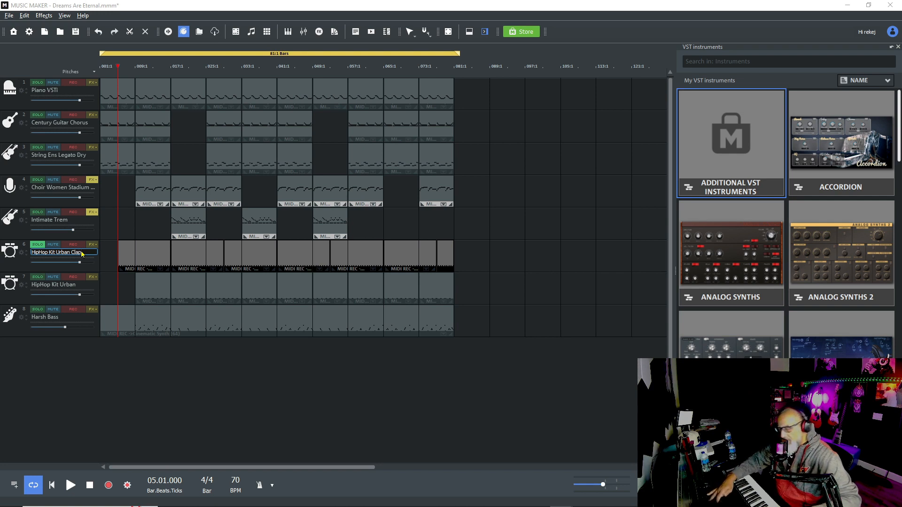
key(Return)
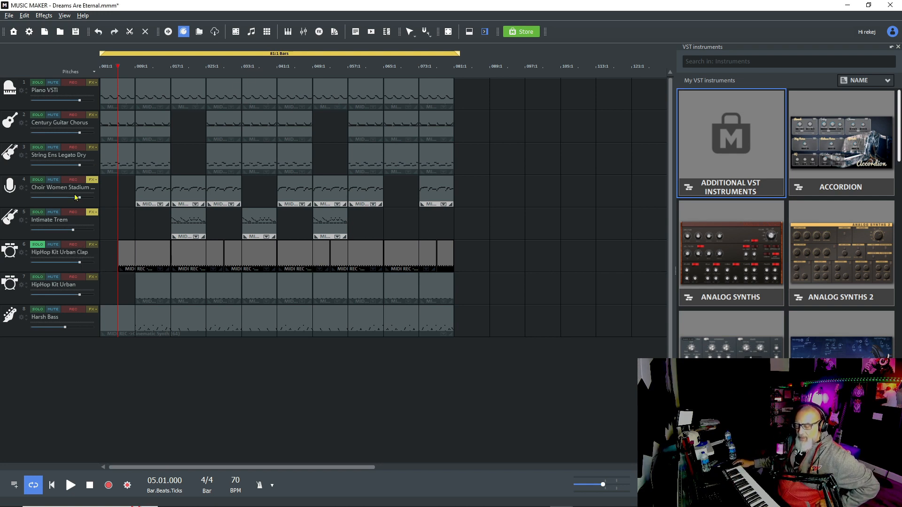
click(41, 248)
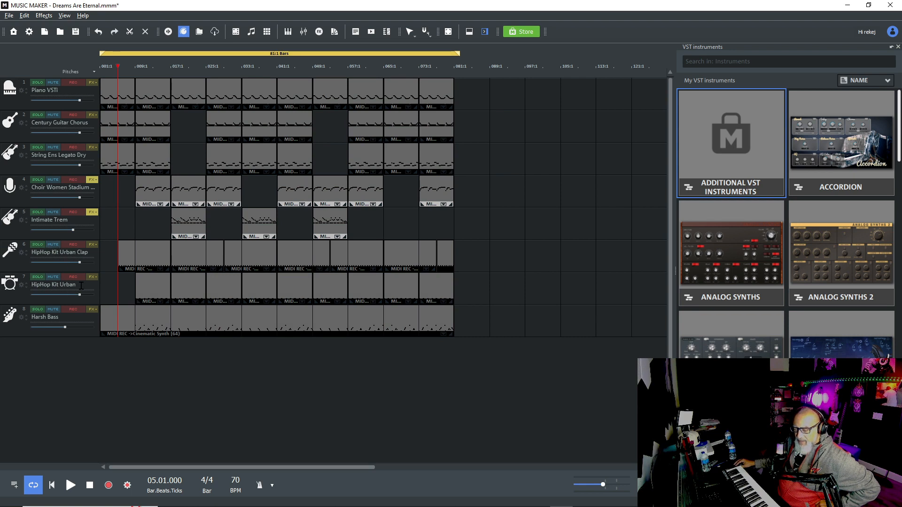
View the Urban Drums instrument on track 7, close it, and audition that track in solo from bar 9, unsoloing it after stopping playback
click(21, 285)
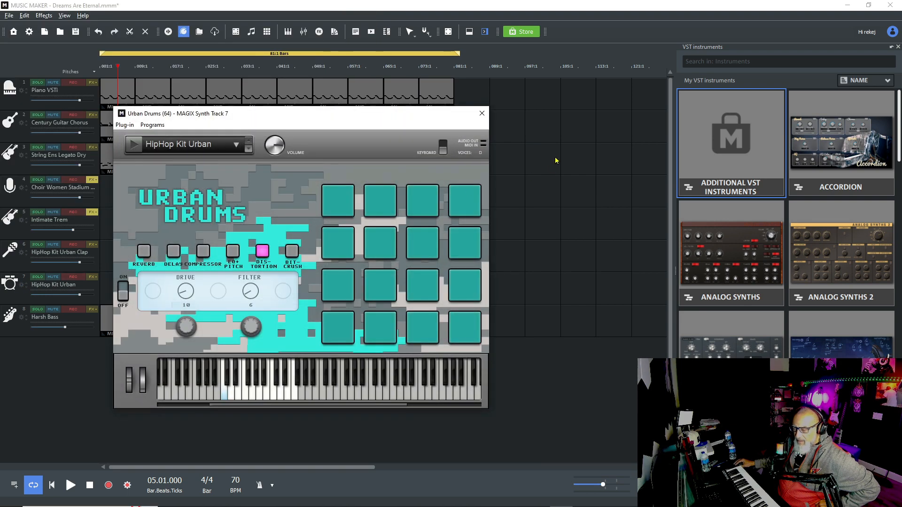
click(480, 118)
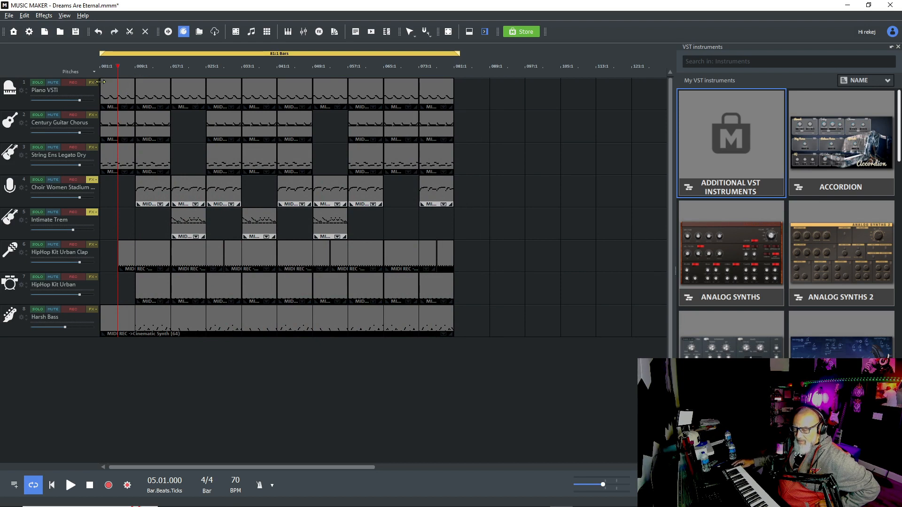
click(134, 67)
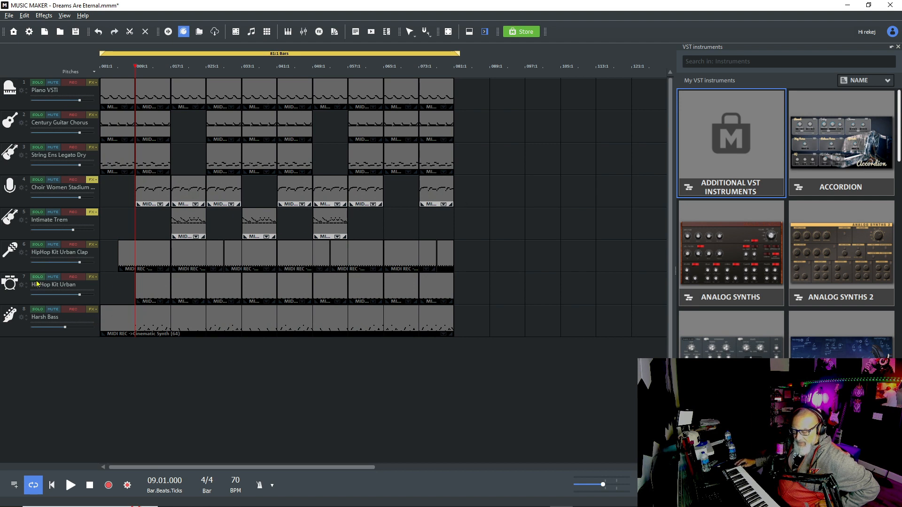
click(37, 276)
click(71, 485)
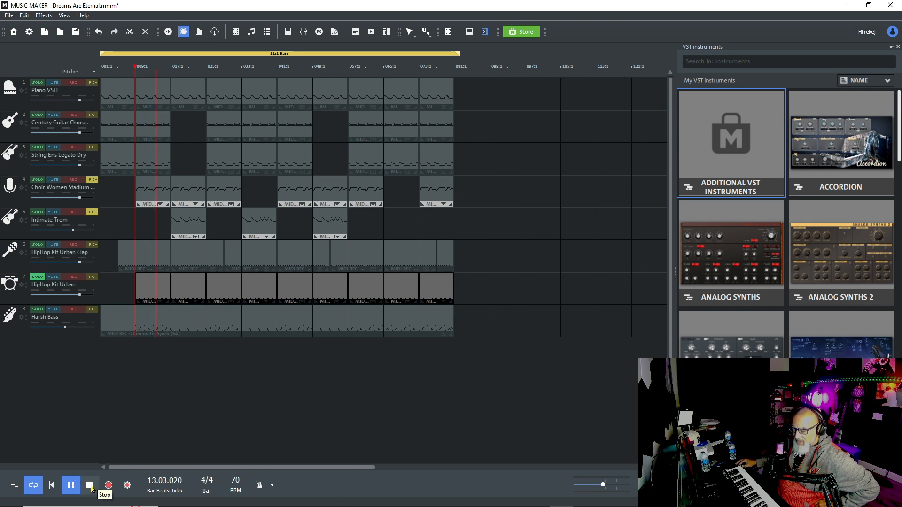
click(90, 486)
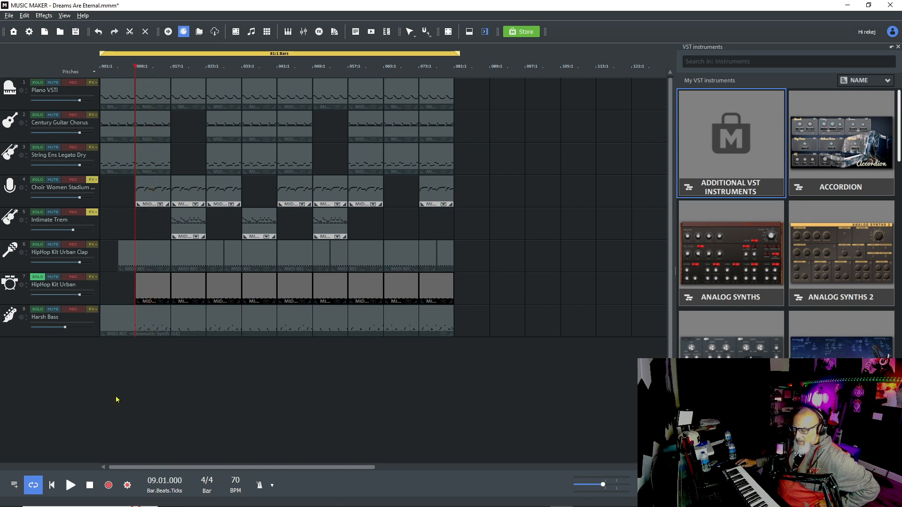
click(40, 278)
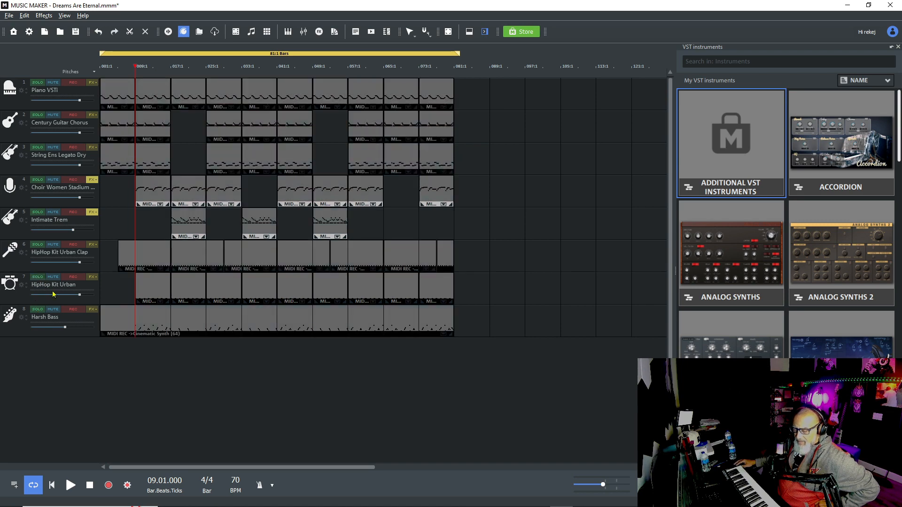
Open the Cinematic Synth instrument on track 8, view the Bass preset category containing Harsh Bass, and close it without changing the preset
click(21, 319)
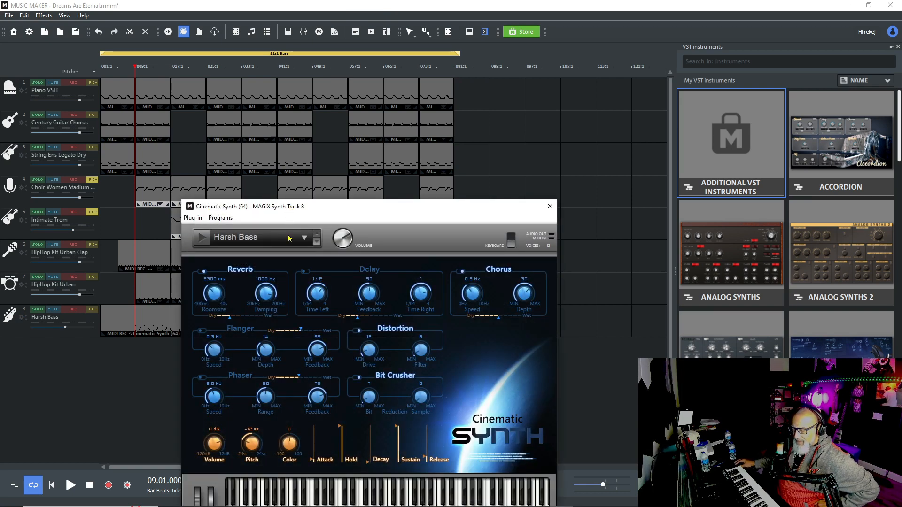
click(275, 238)
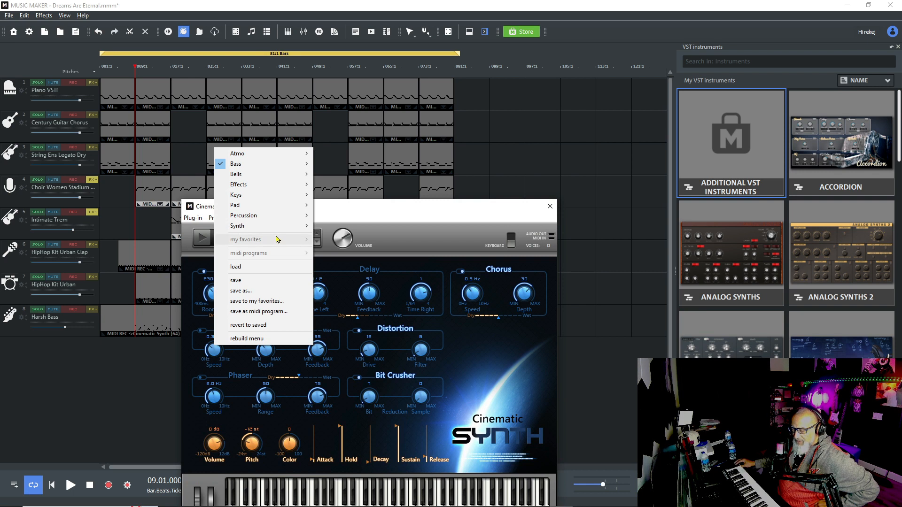
mouse_move(276, 170)
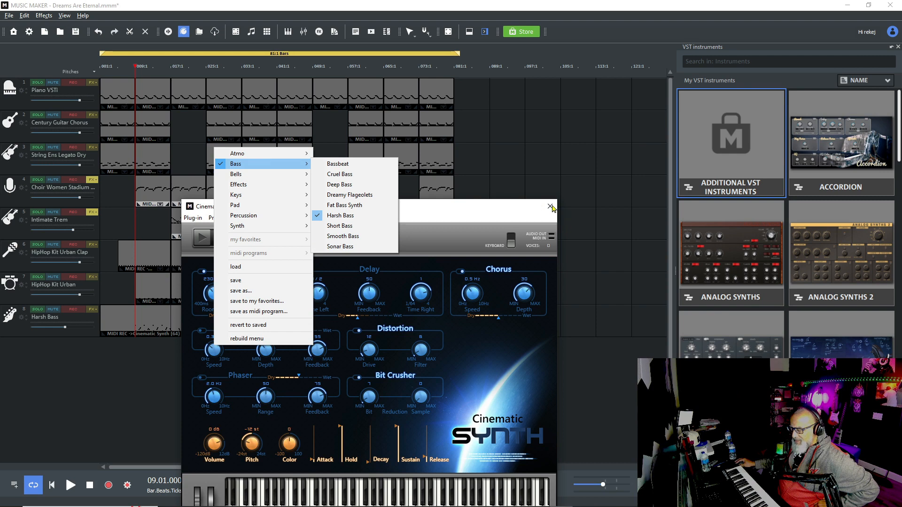
click(550, 207)
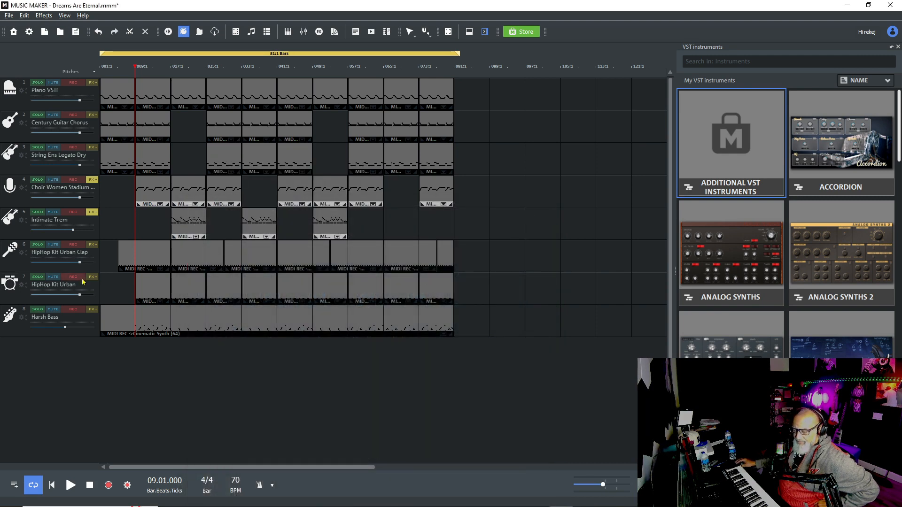
View the instrument on track 7, and reopen the Cinematic Synth on track 8 with its whole window in view before closing it
click(21, 286)
click(479, 114)
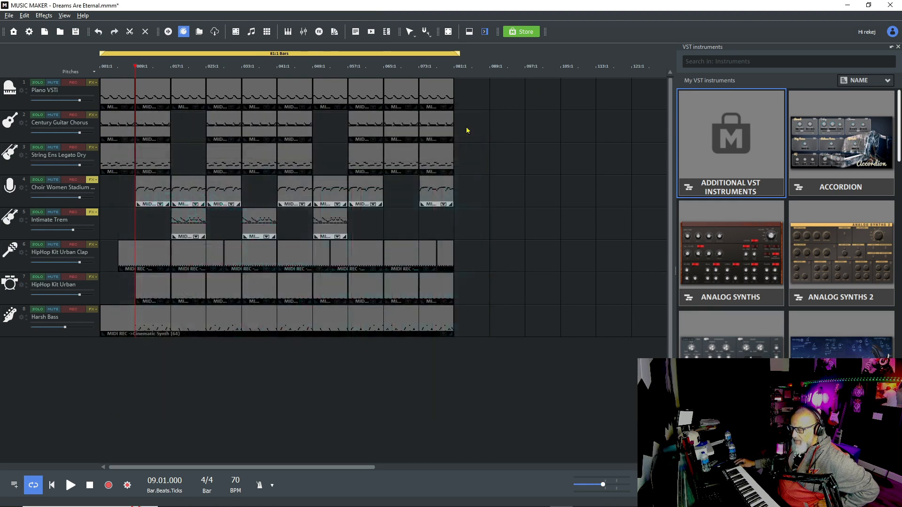
click(21, 318)
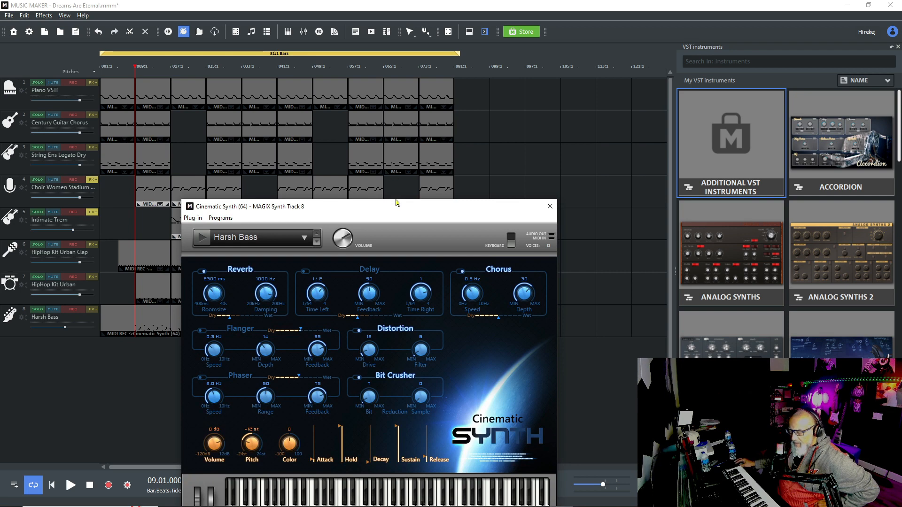
drag(395, 211, 402, 78)
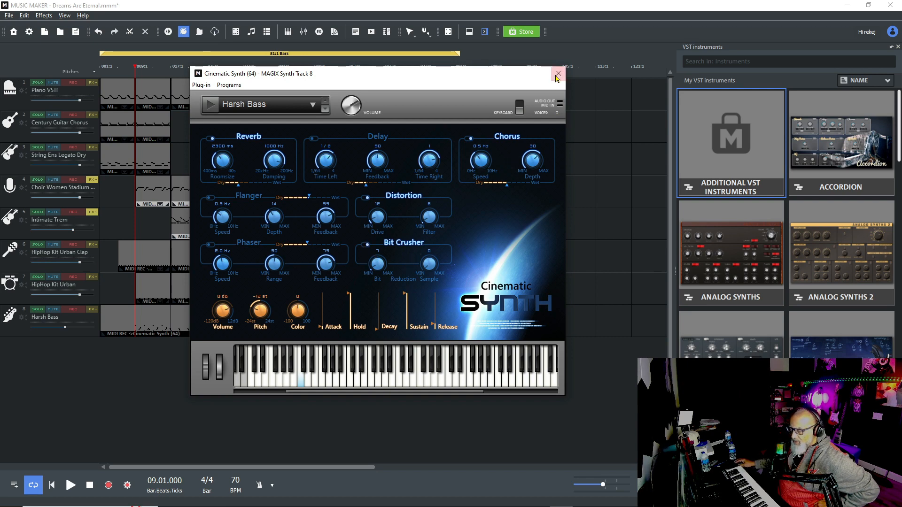
click(557, 74)
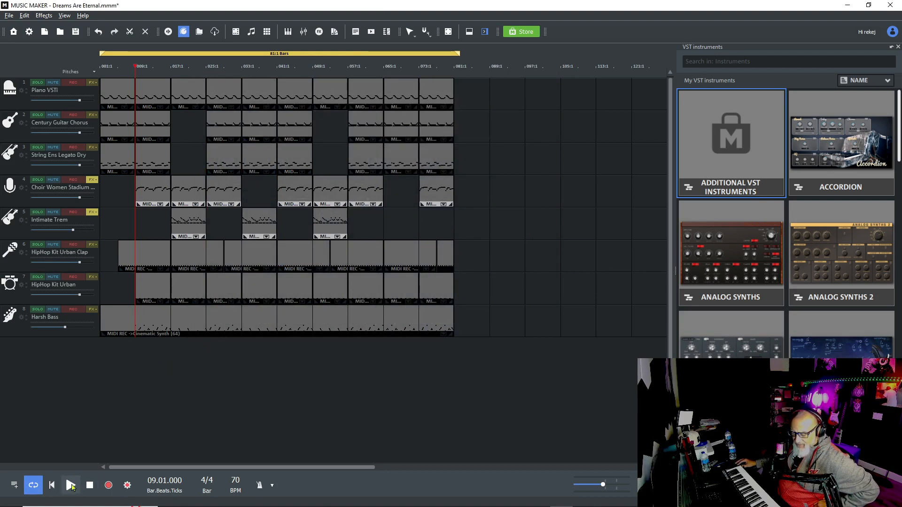
Audition the Harsh Bass track in solo from bar 9, lower its volume to about -14.2, and unsolo it after stopping playback
click(36, 311)
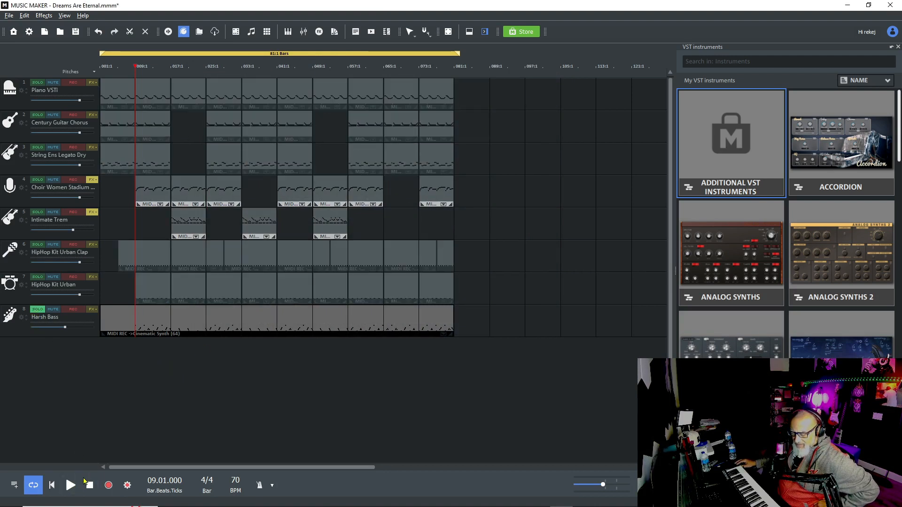
click(70, 485)
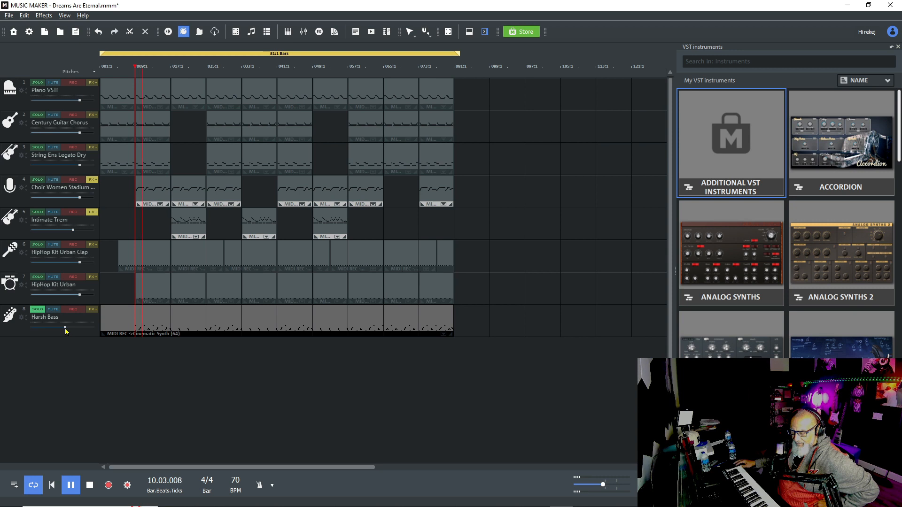
drag(65, 330, 58, 336)
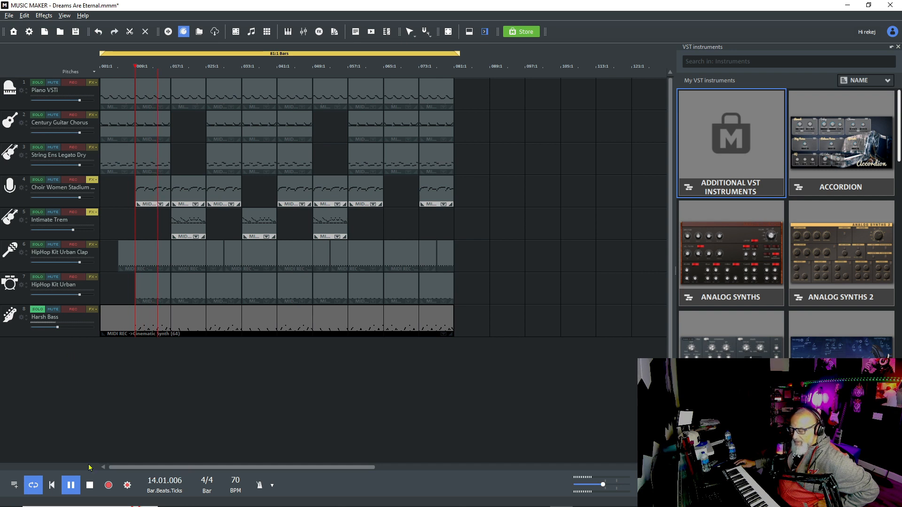
click(90, 486)
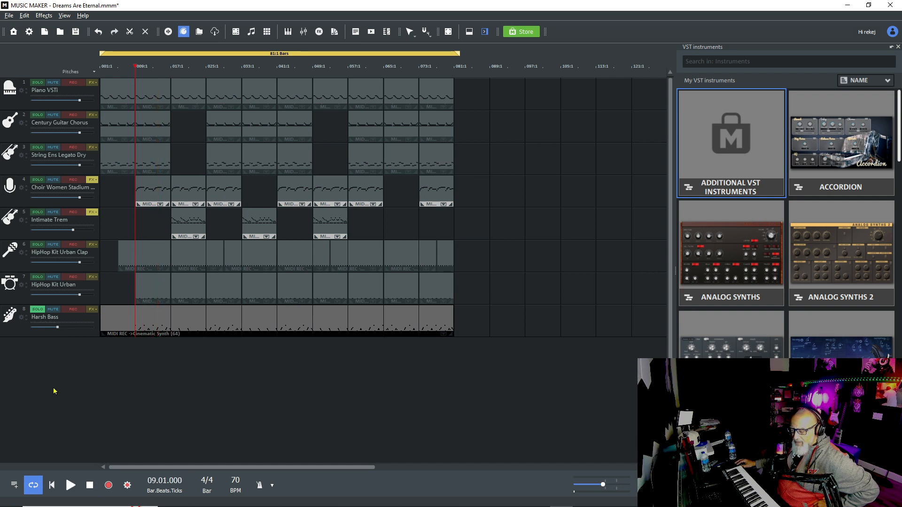
click(38, 311)
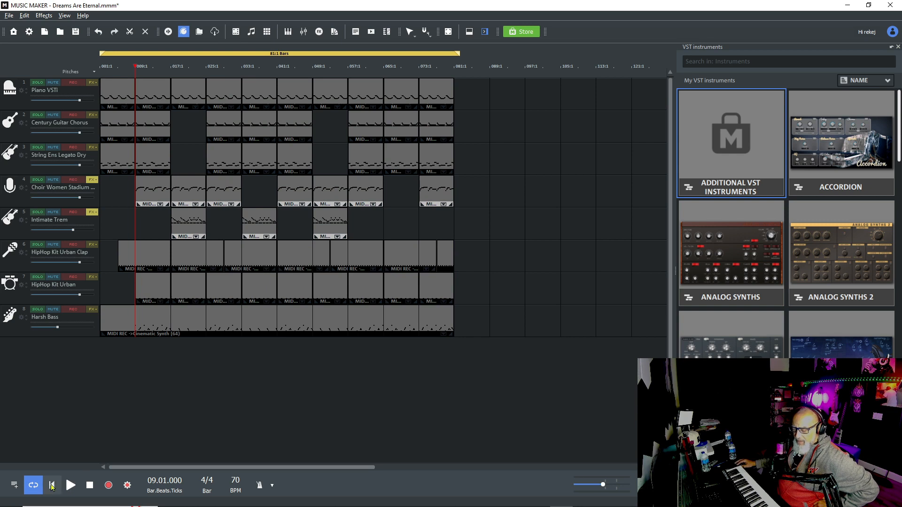
Play the full arrangement from the start, lower the String Ens Legato Dry track's volume to about -2.5, and stop playback
click(52, 486)
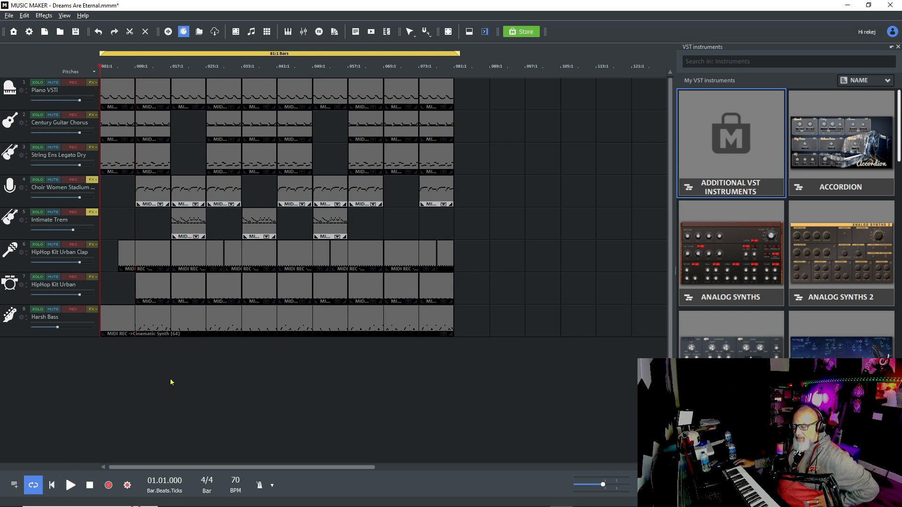
click(70, 486)
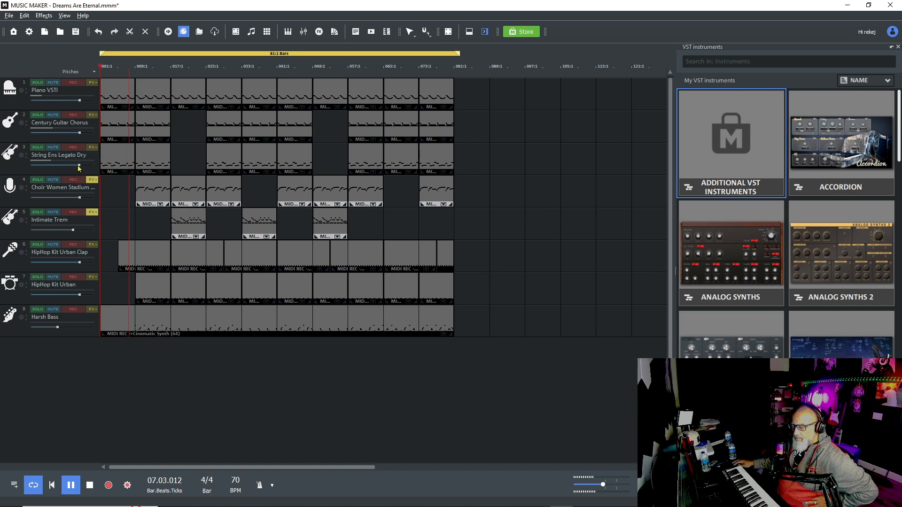
drag(79, 165, 73, 168)
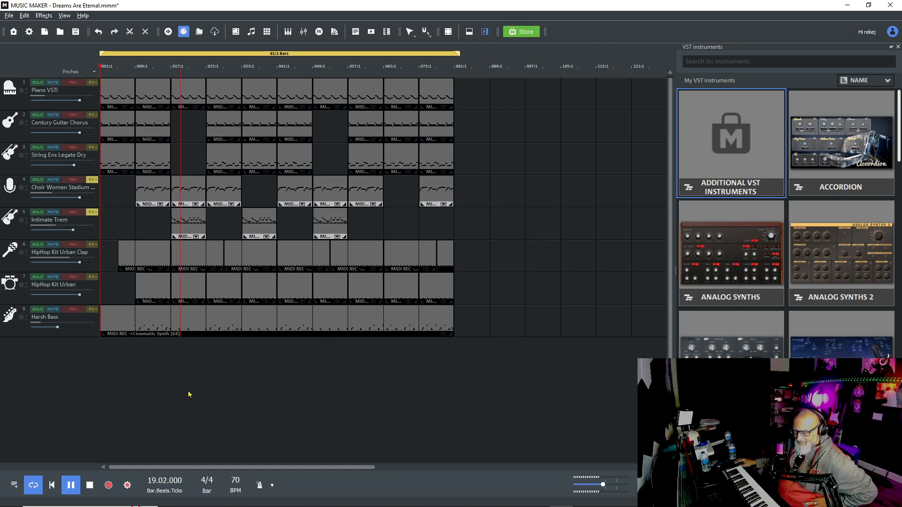
click(89, 487)
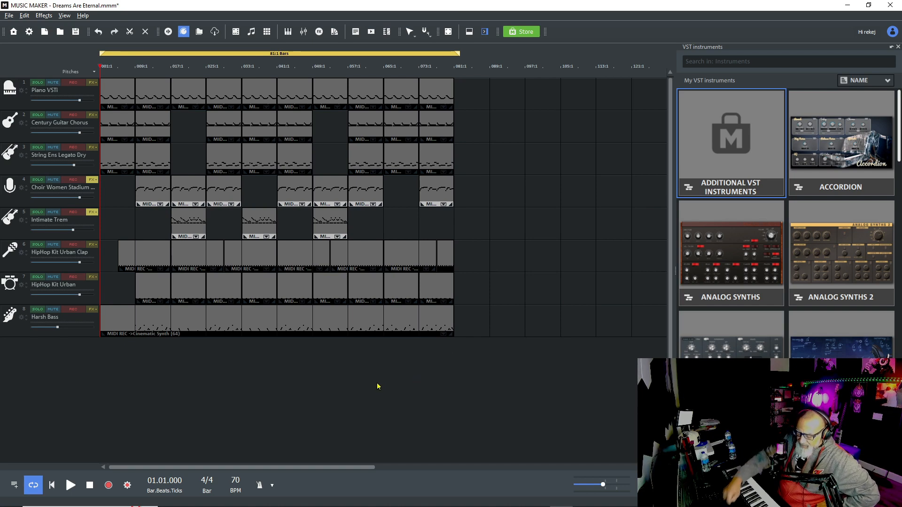
Open the mixer and raise the master volume to about -3.5 on both channels
key(m)
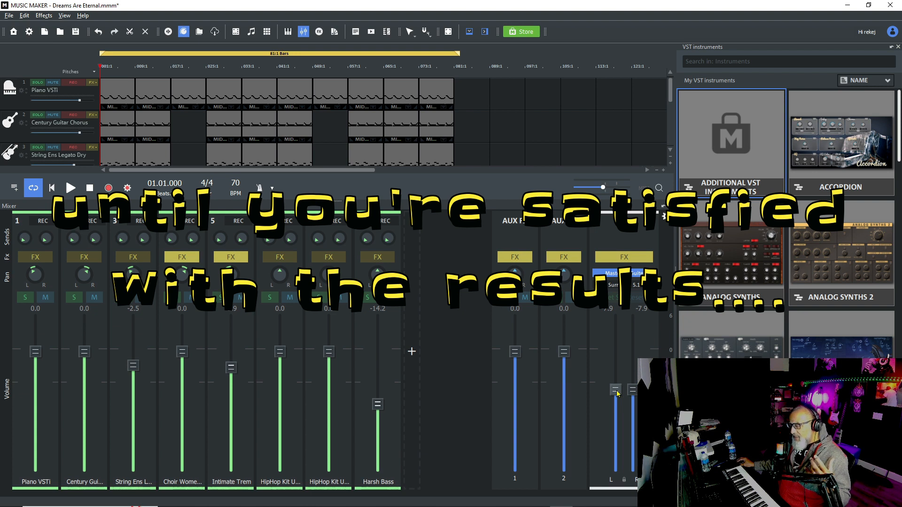
drag(617, 394, 617, 375)
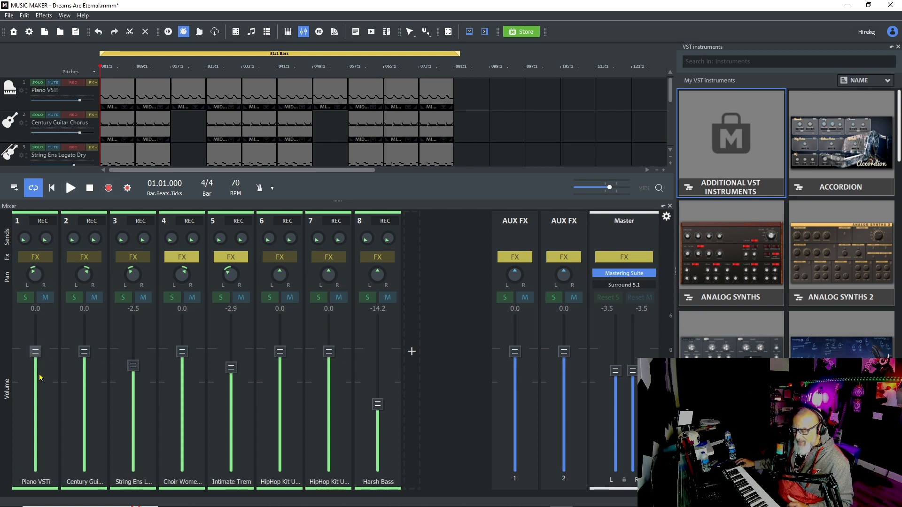
During playback from the start, lower the string track's volume to -10.0, the Century Guitar to -3.5 and track 7's HipHop Kit Urban to -1.1
click(70, 188)
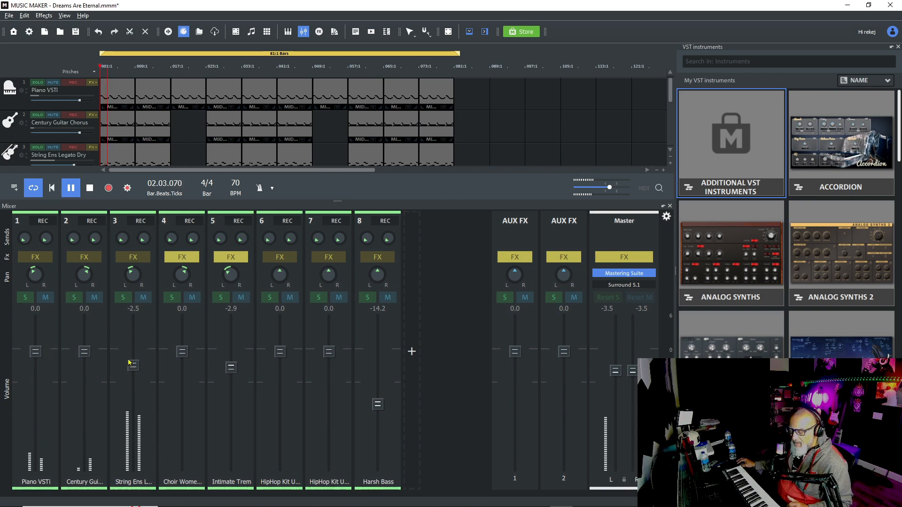
drag(130, 362, 135, 402)
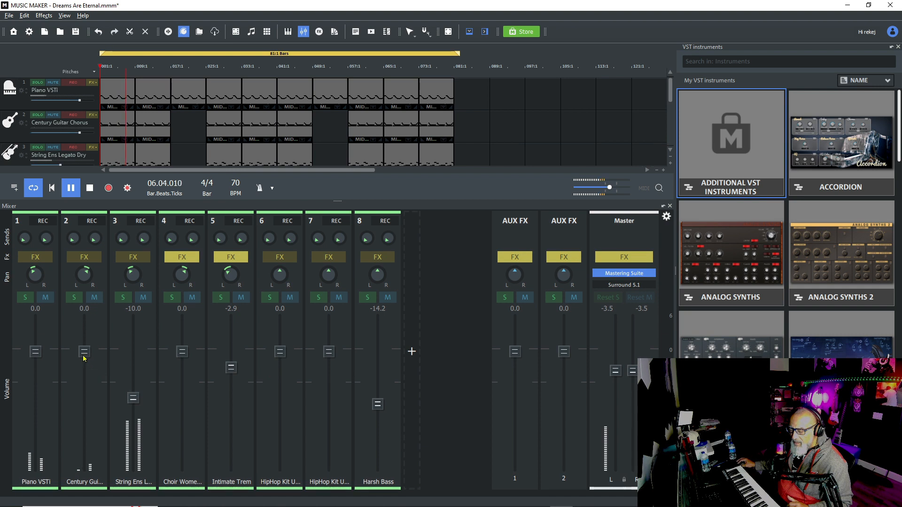
drag(84, 358, 85, 374)
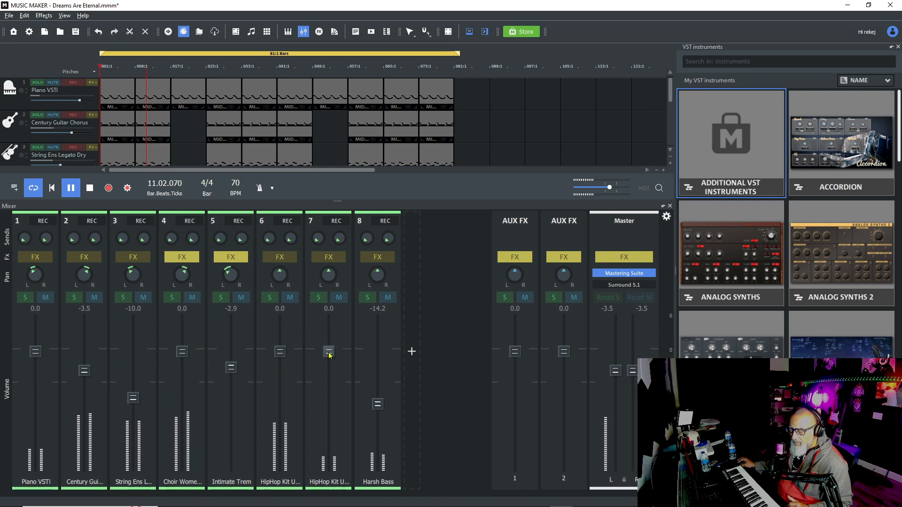
drag(328, 355, 330, 362)
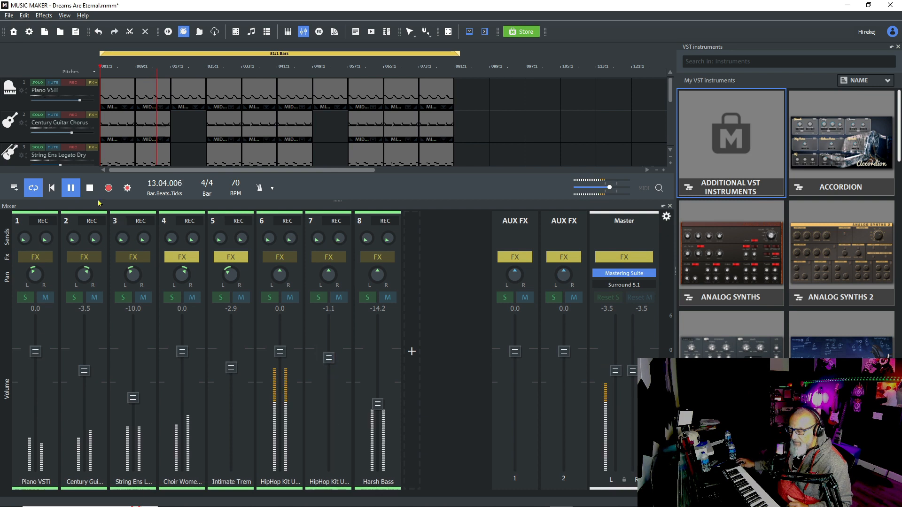
key(space)
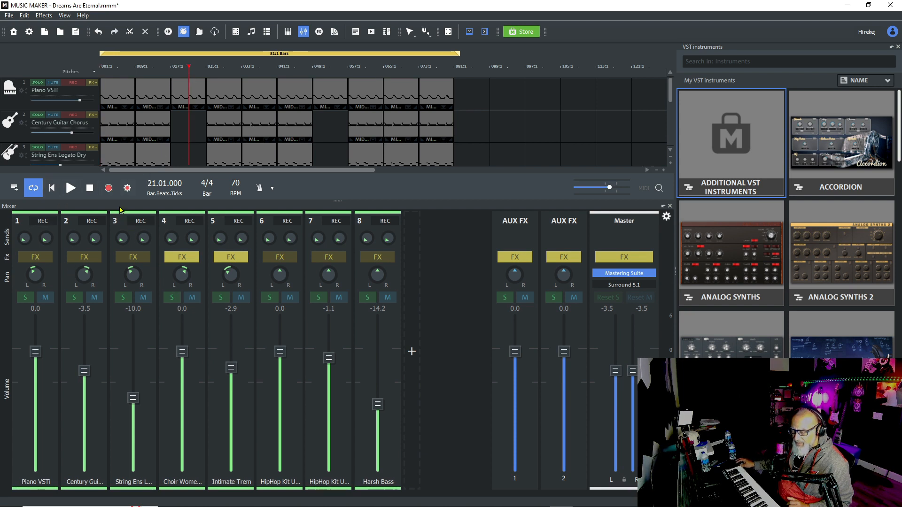
Resume playback from bar 21, raise the string track's volume to -6.9, and replay from bar 23 before stopping
key(space)
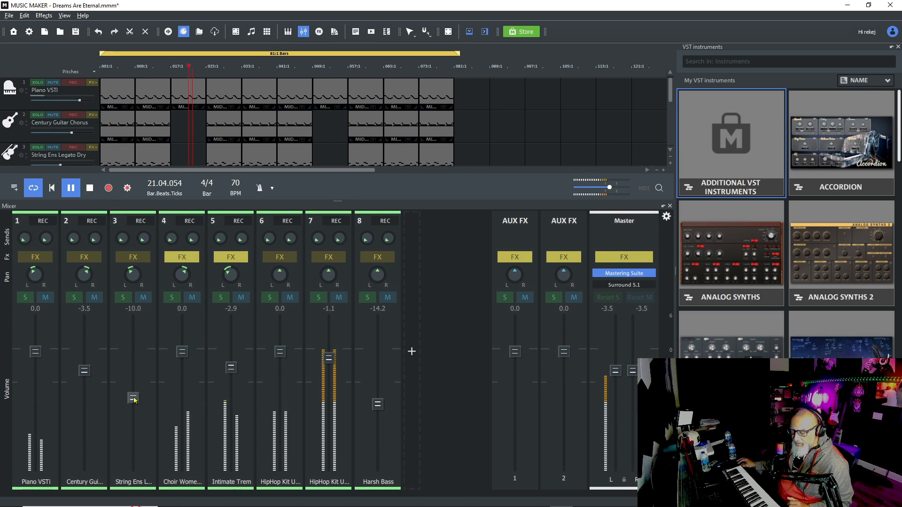
mouse_move(134, 400)
mouse_down()
mouse_move(133, 350)
mouse_move(134, 408)
mouse_move(139, 390)
mouse_up()
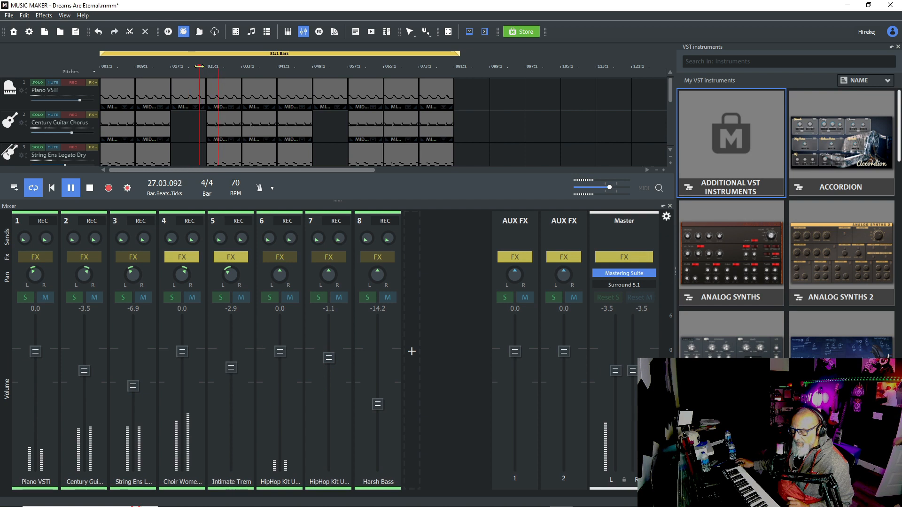
click(199, 84)
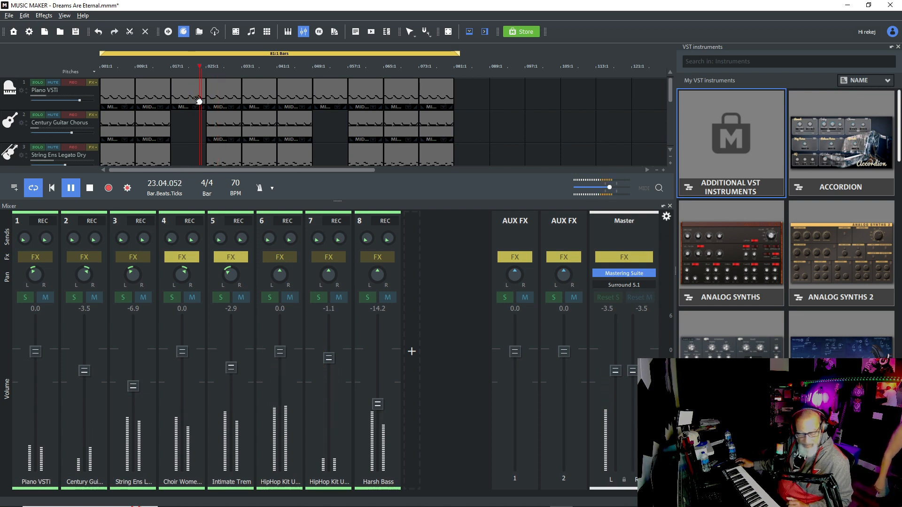
click(90, 188)
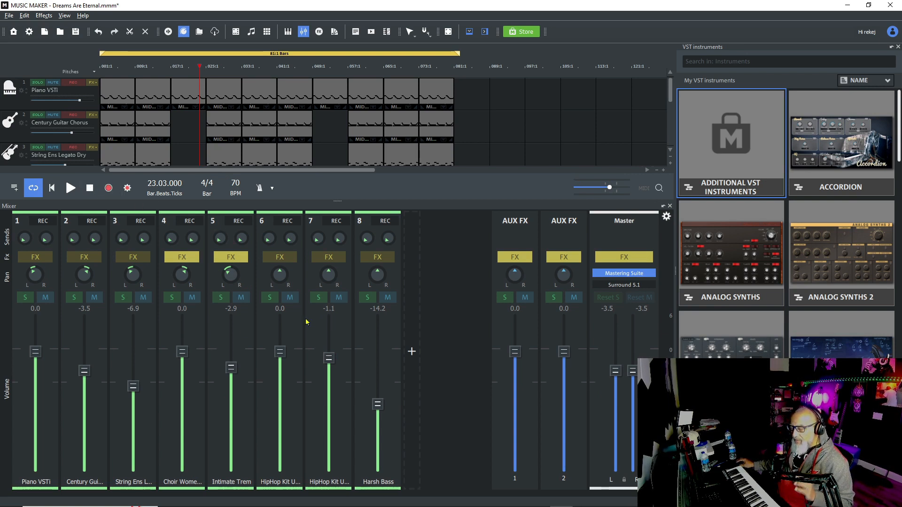
mouse_move(642, 505)
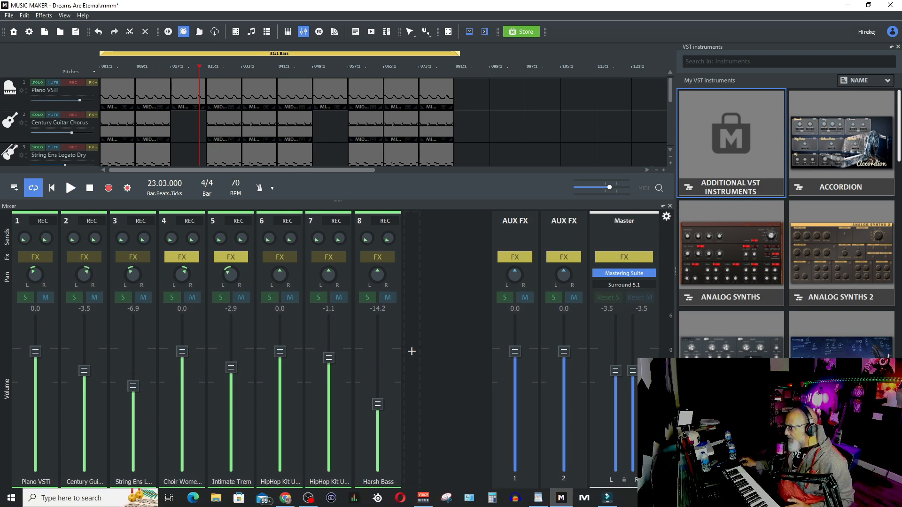